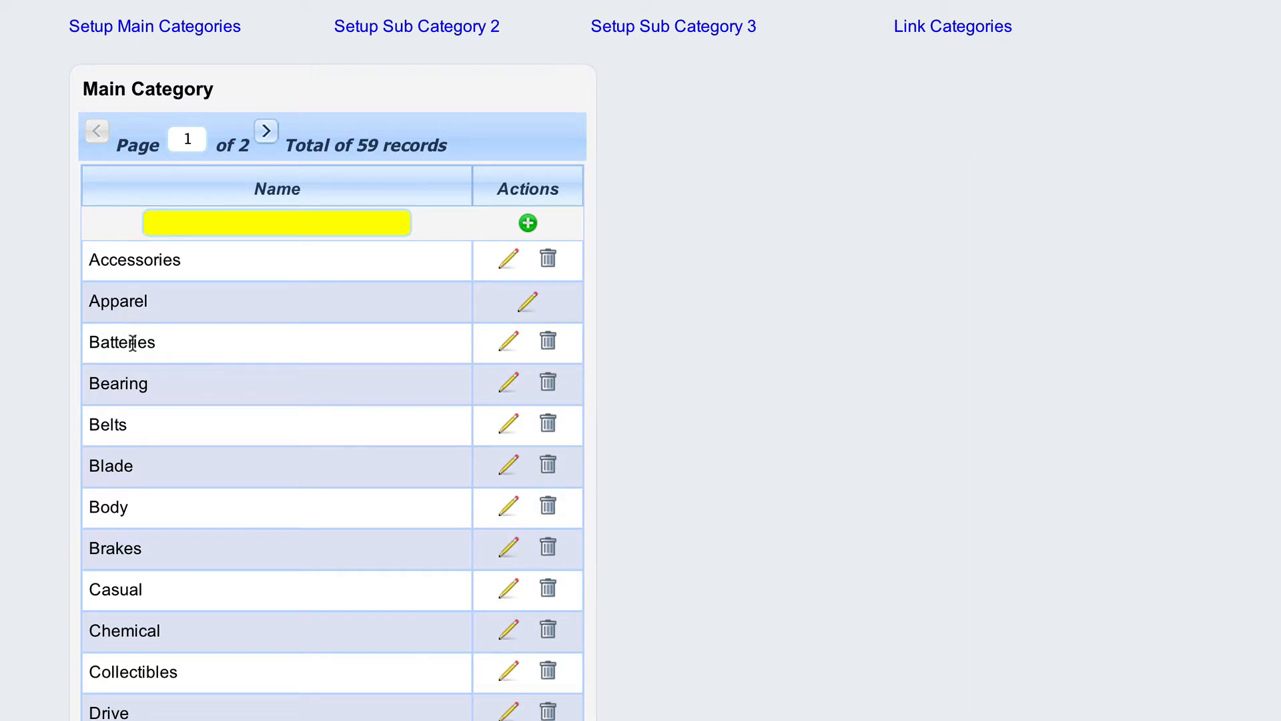
drag(90, 301, 149, 301)
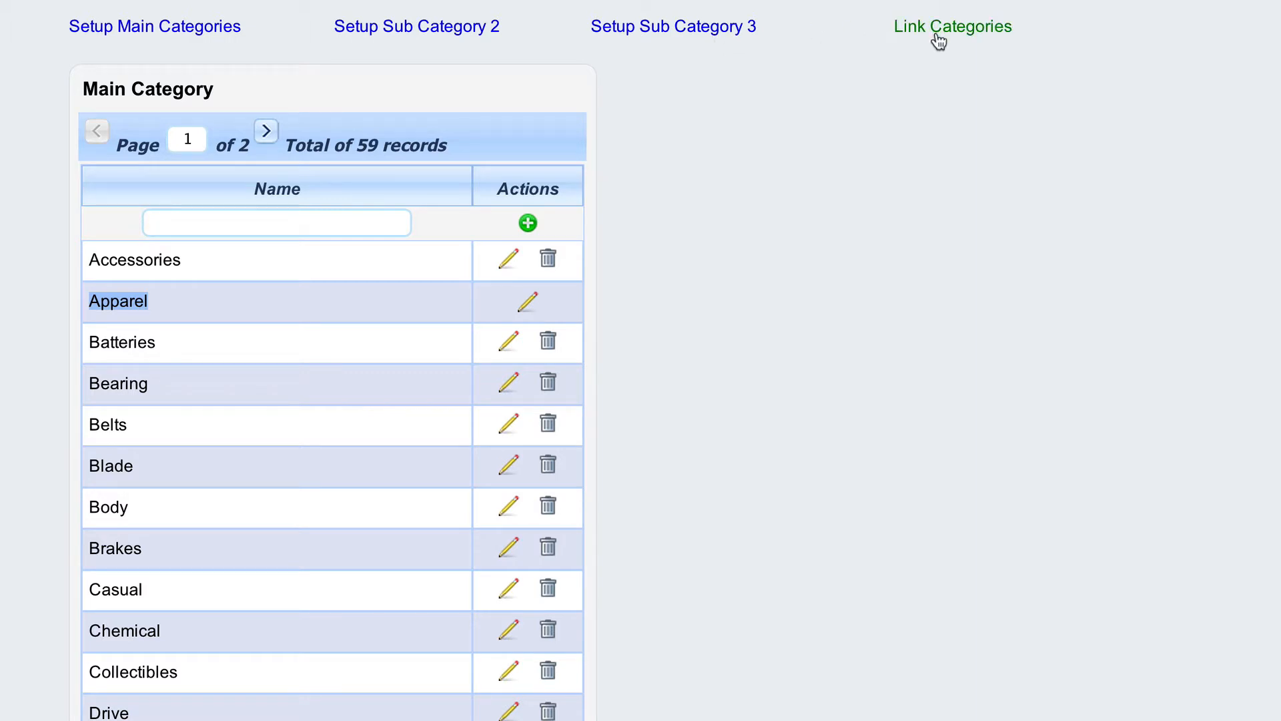
click(194, 305)
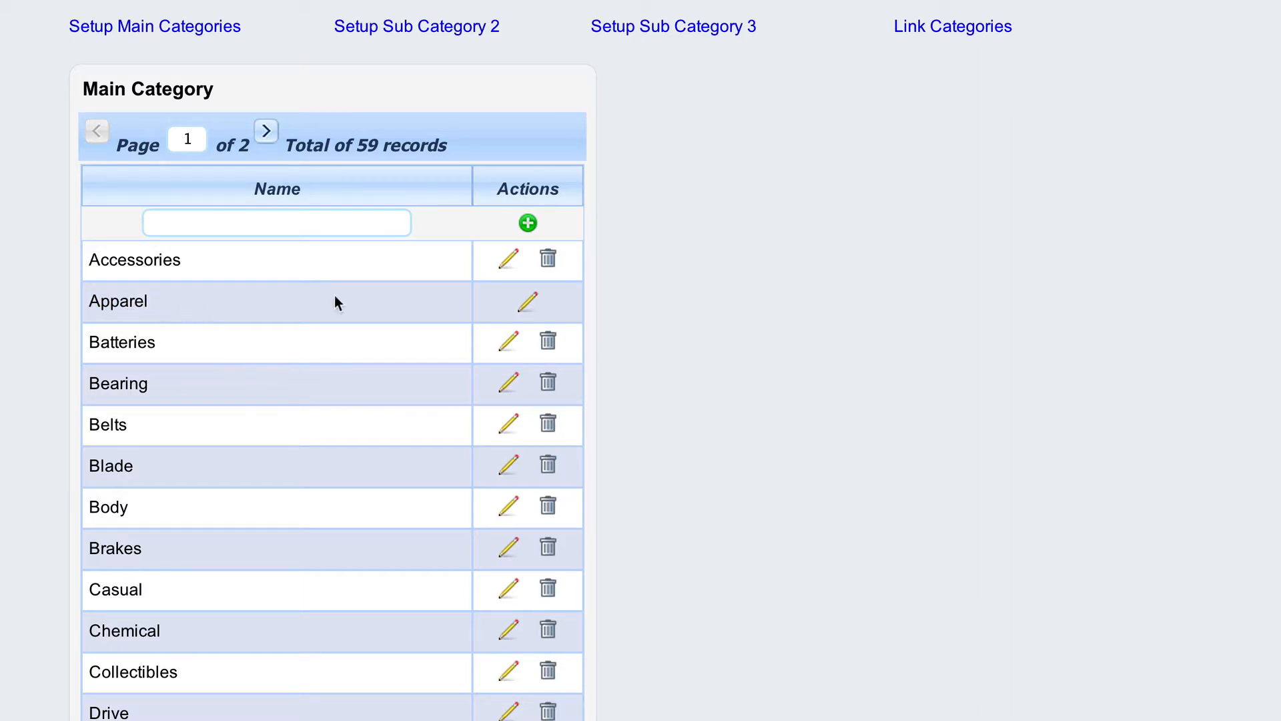
click(272, 224)
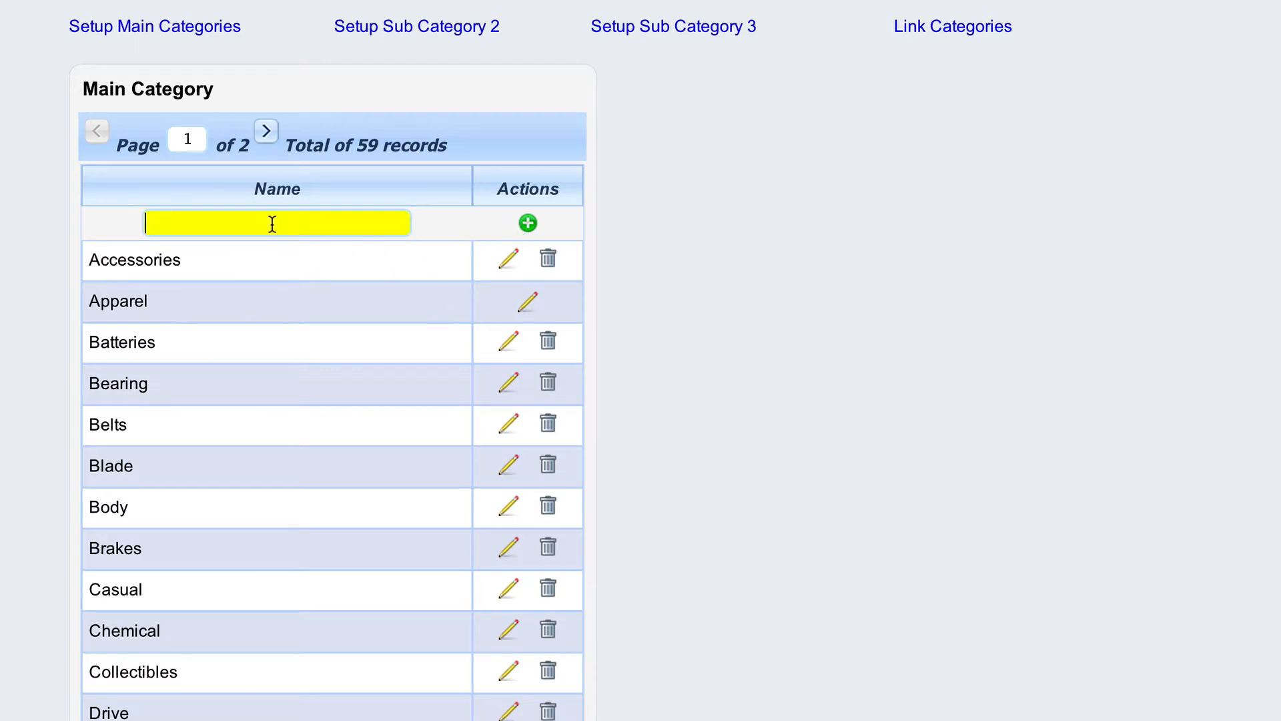
text(New Category)
click(529, 303)
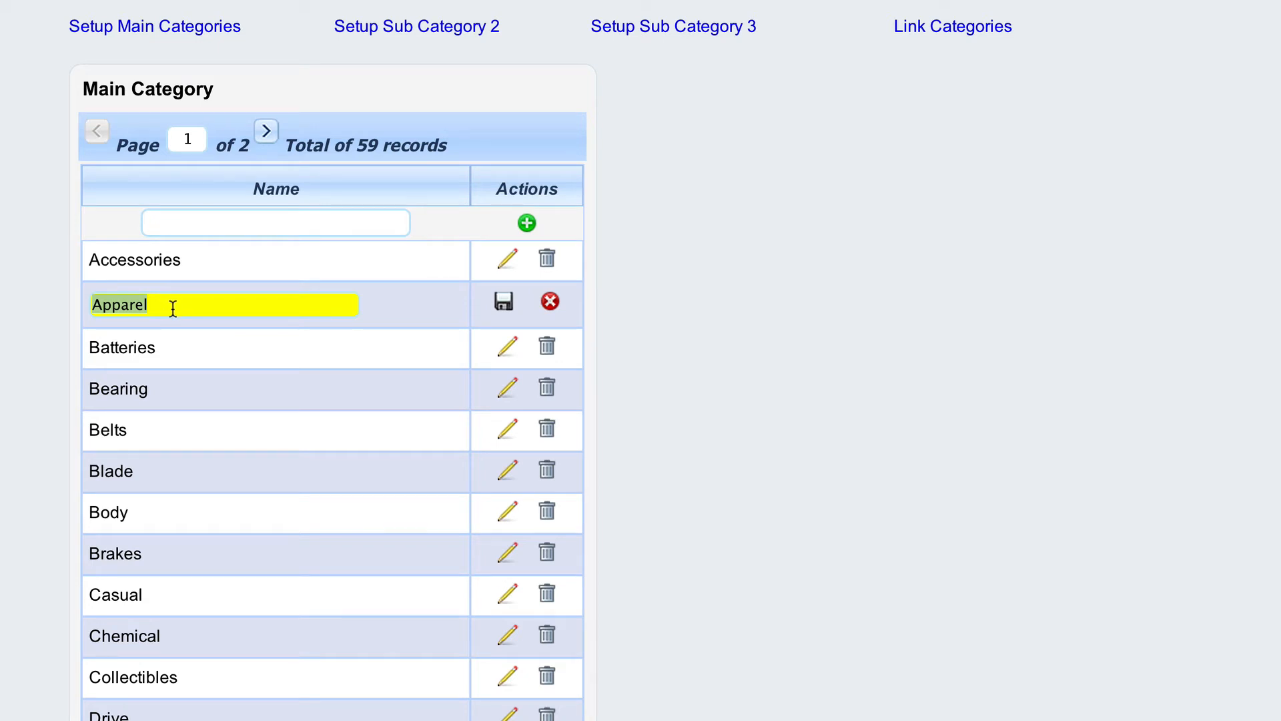
click(551, 304)
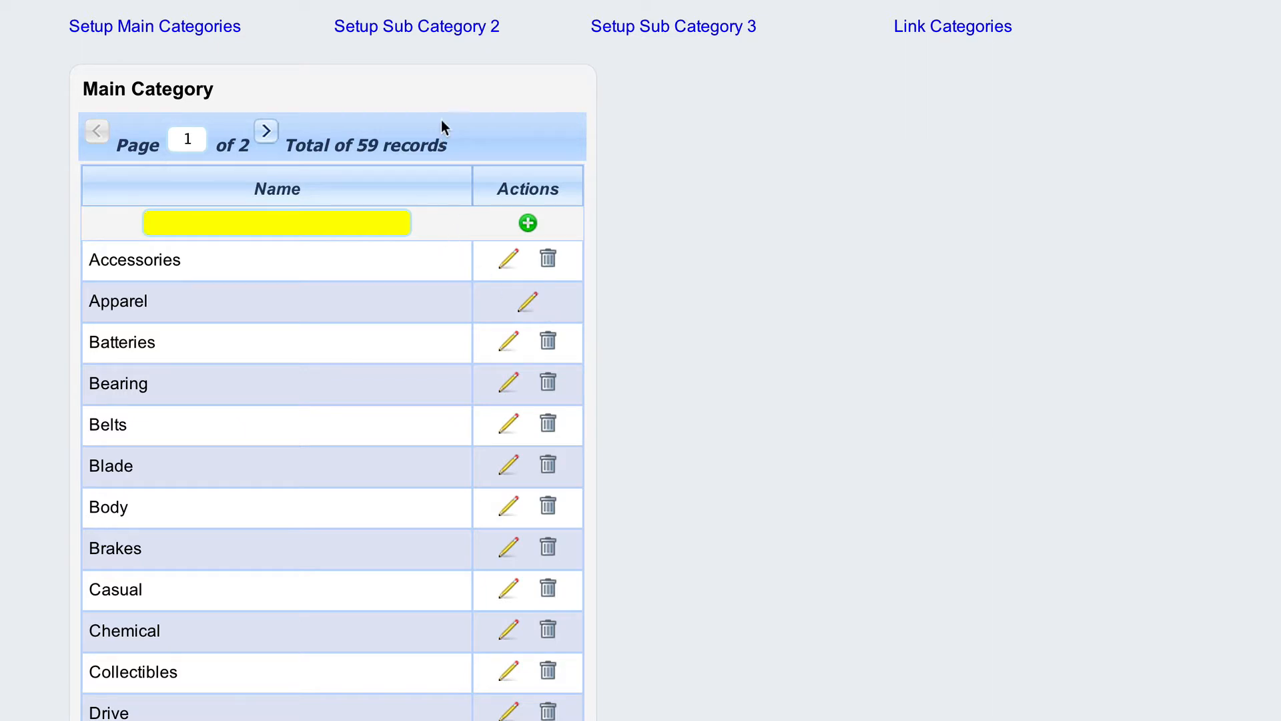
- Open the Sub Category 2 setup and add Gloves as a new sub category
click(405, 30)
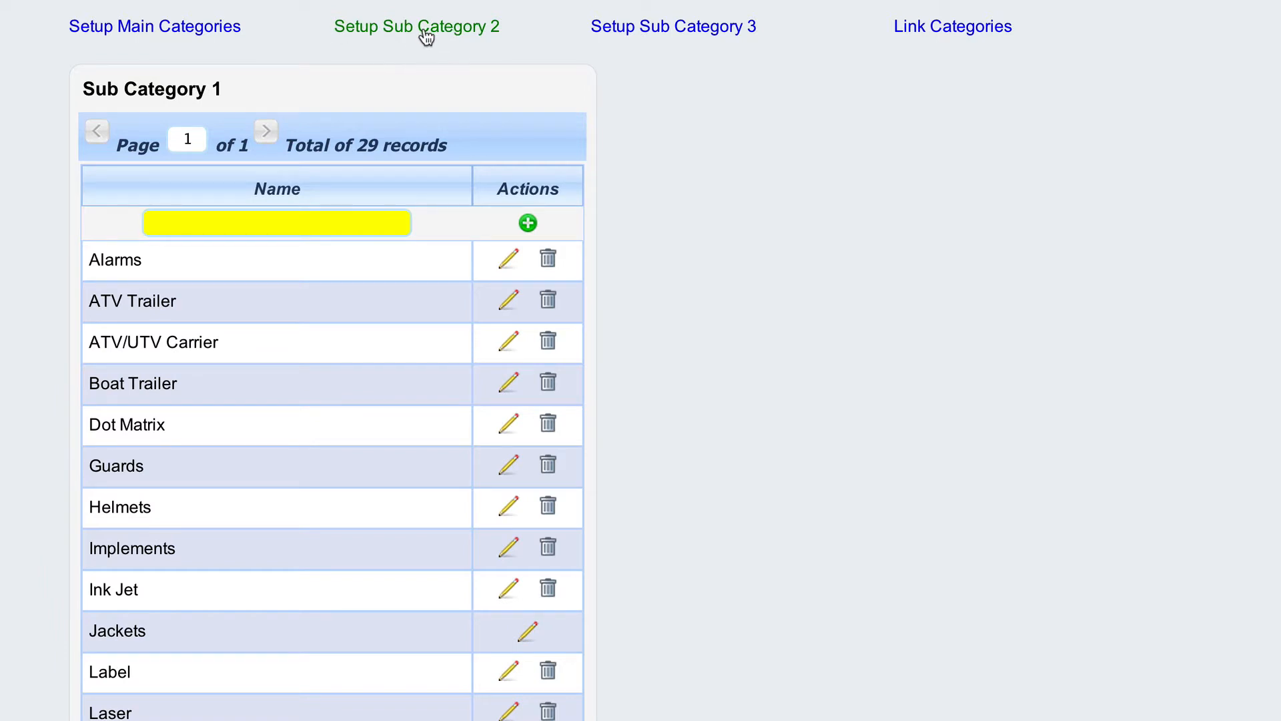
scroll(171, 435, down, 4)
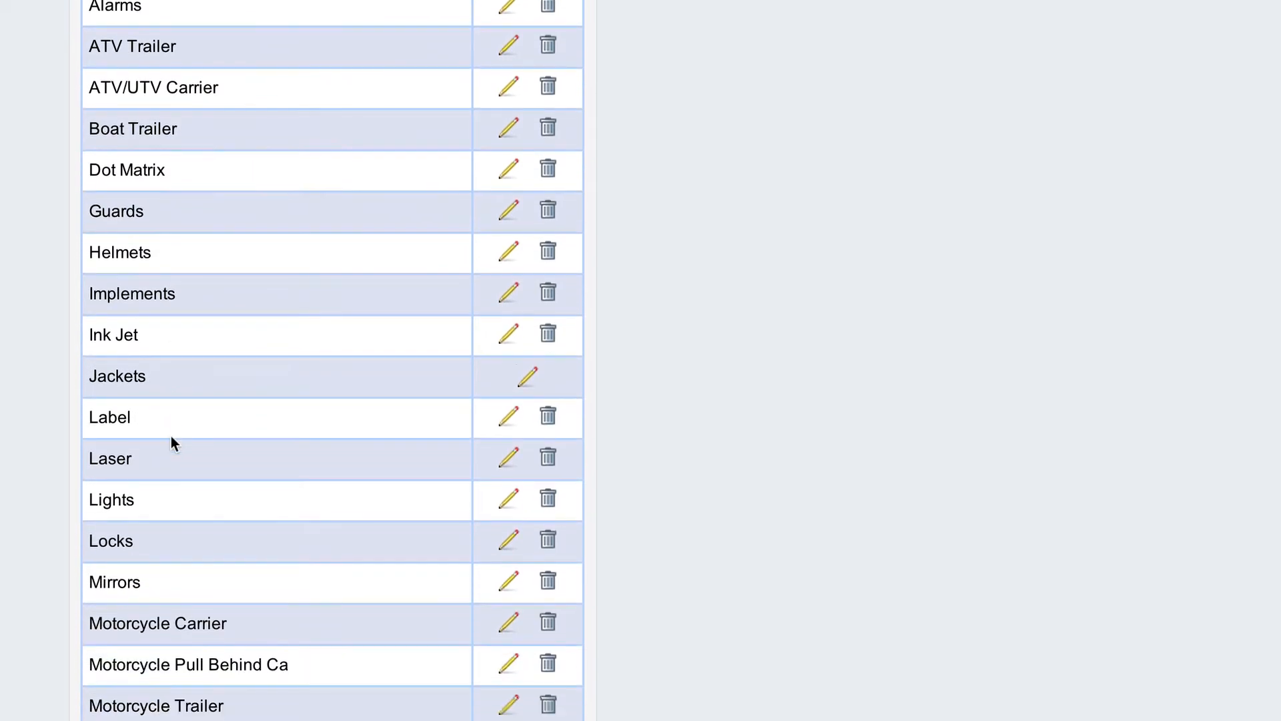
drag(89, 376, 186, 375)
scroll(187, 377, down, 3)
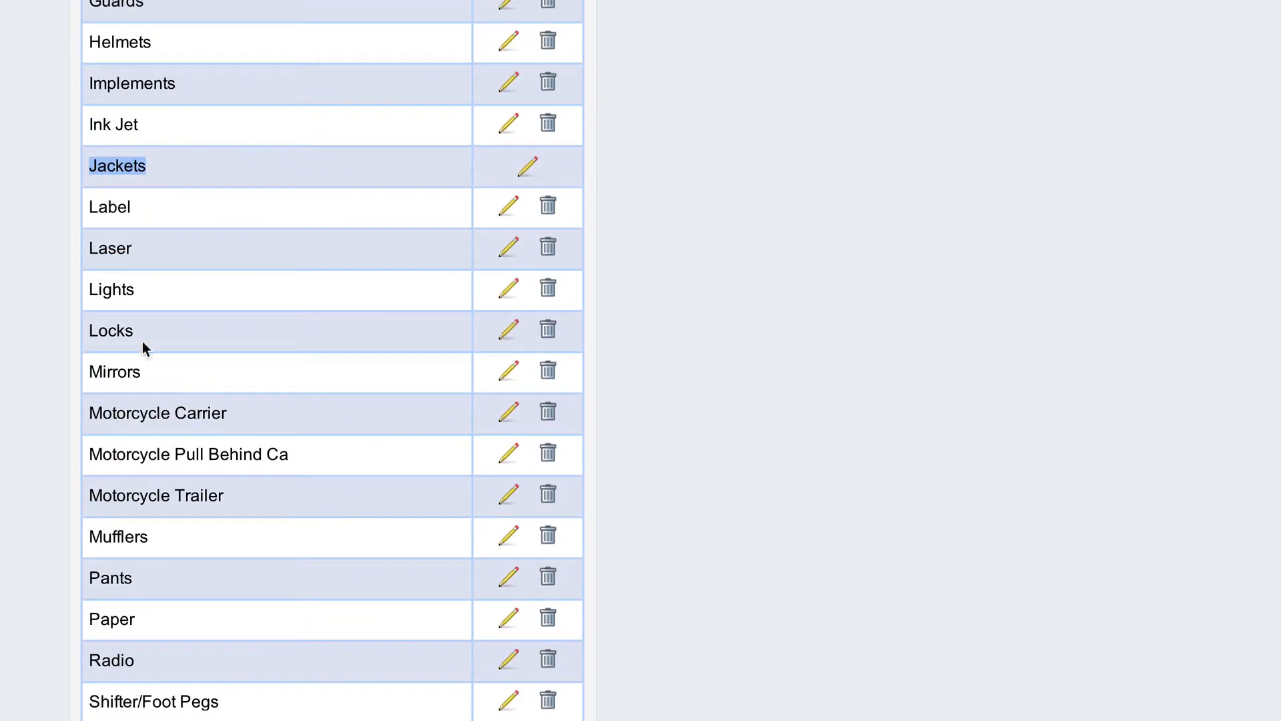
scroll(214, 347, down, 2)
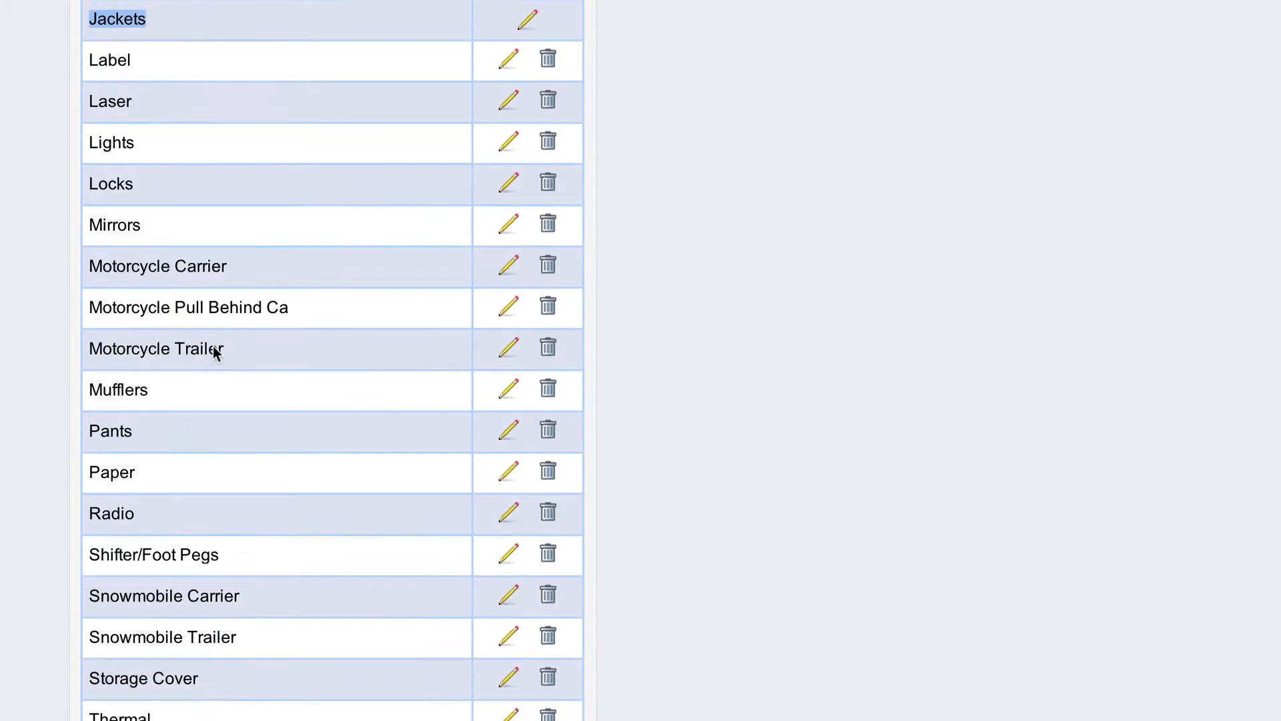
scroll(213, 346, up, 3)
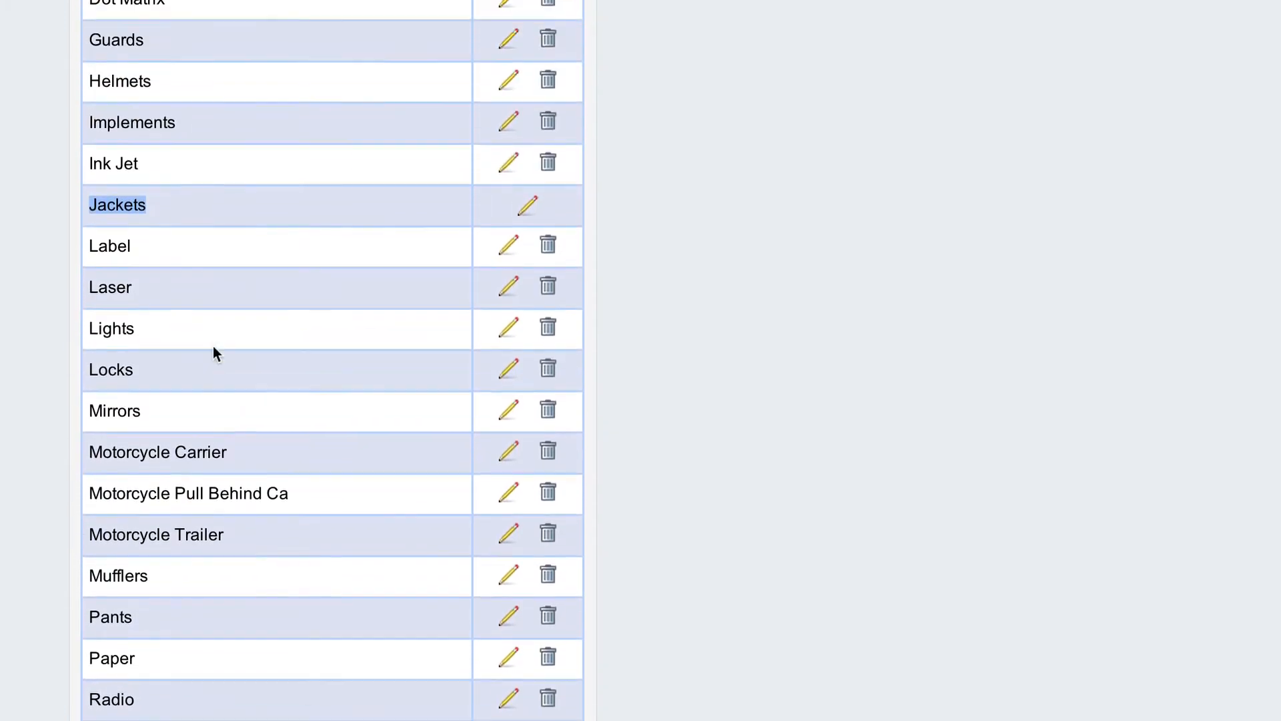
scroll(213, 345, up, 4)
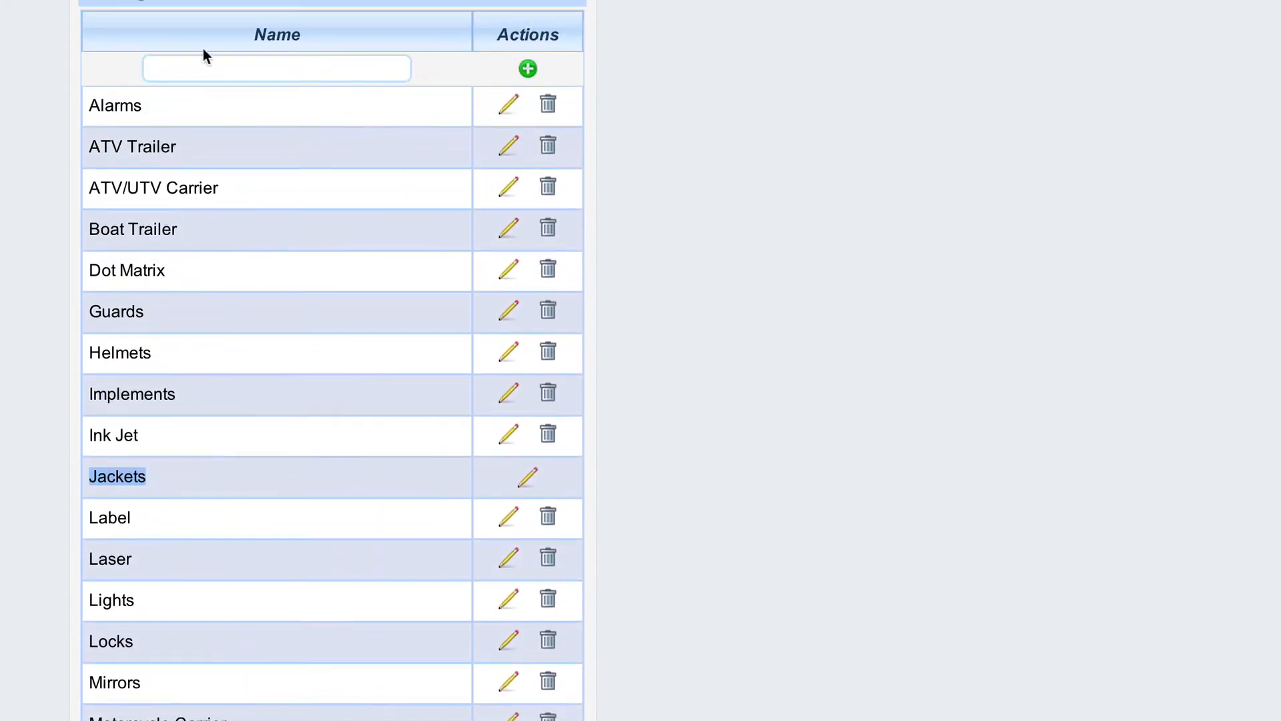
click(192, 70)
text(Gloves)
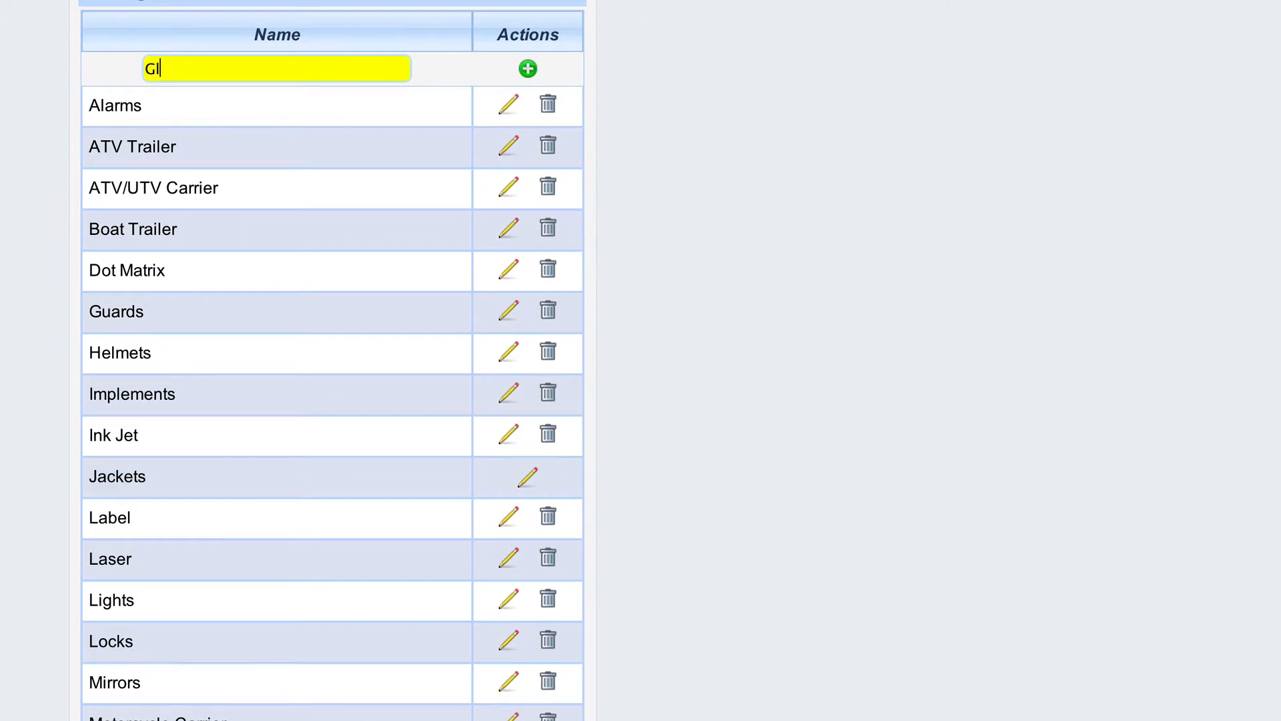
click(528, 68)
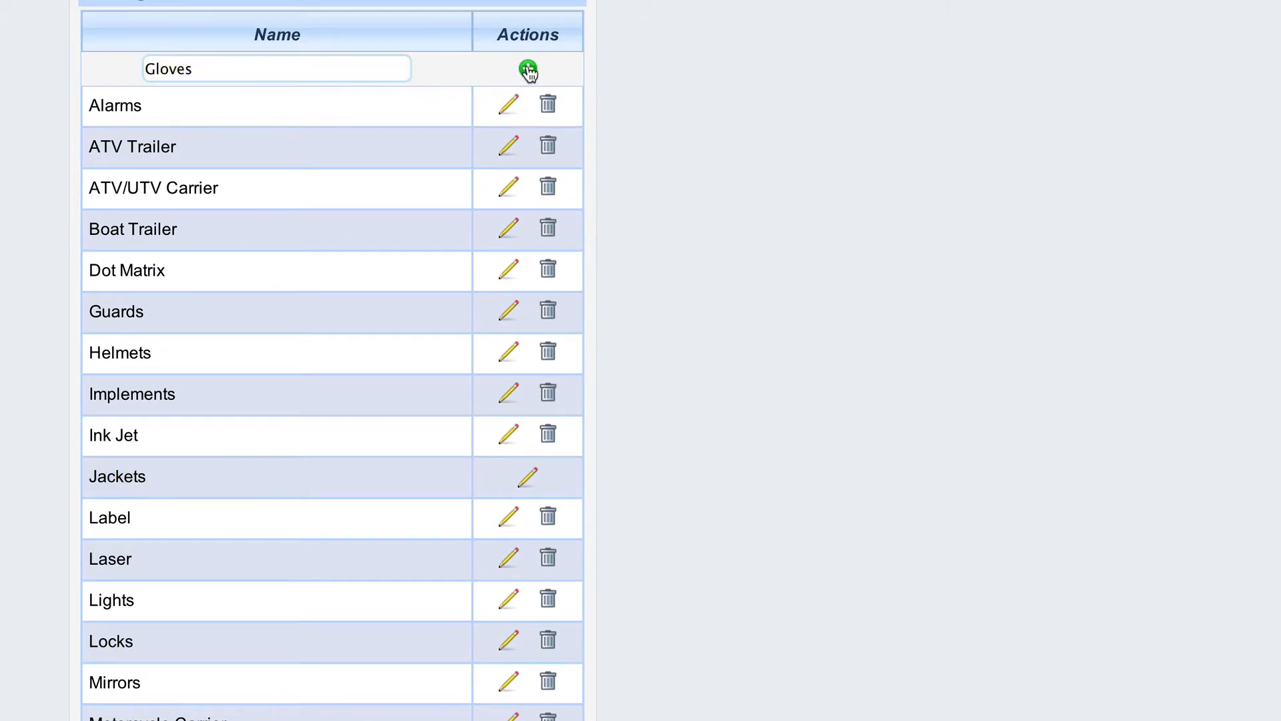
- Check the sub category list for the Gloves entry and add Boots as another sub category
scroll(265, 404, down, 2)
scroll(265, 404, down, 10)
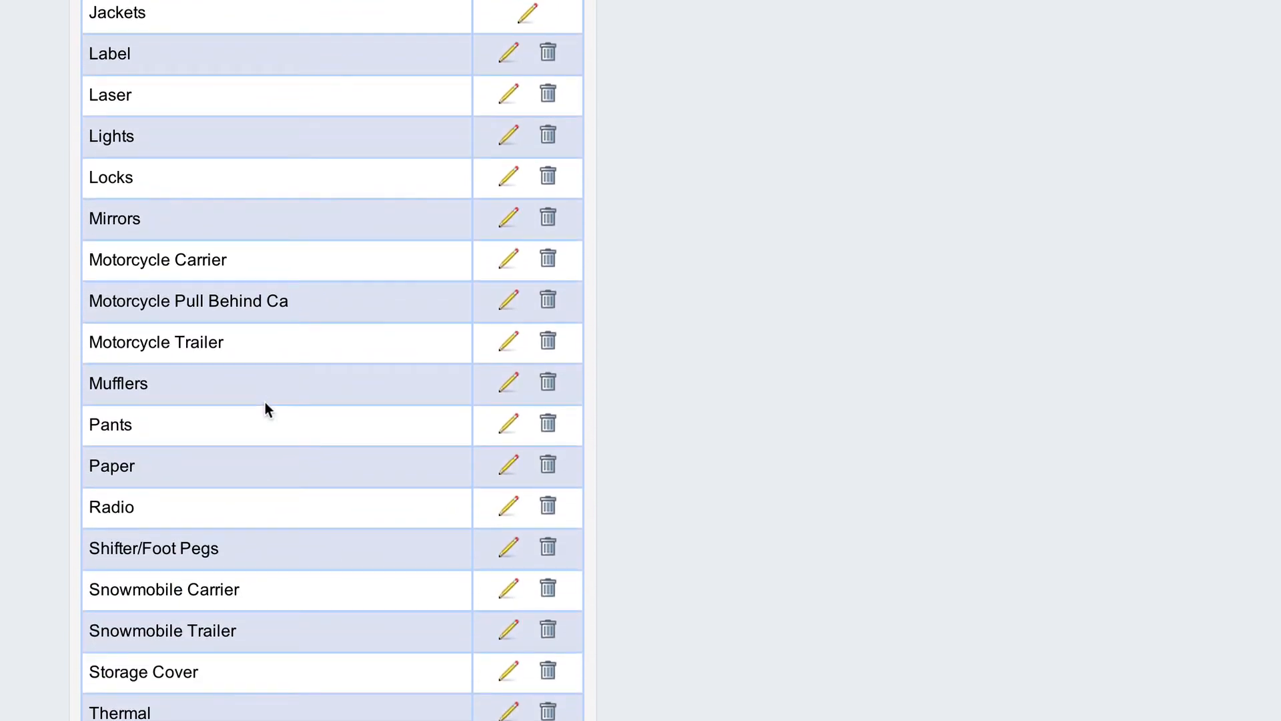
scroll(265, 401, up, 12)
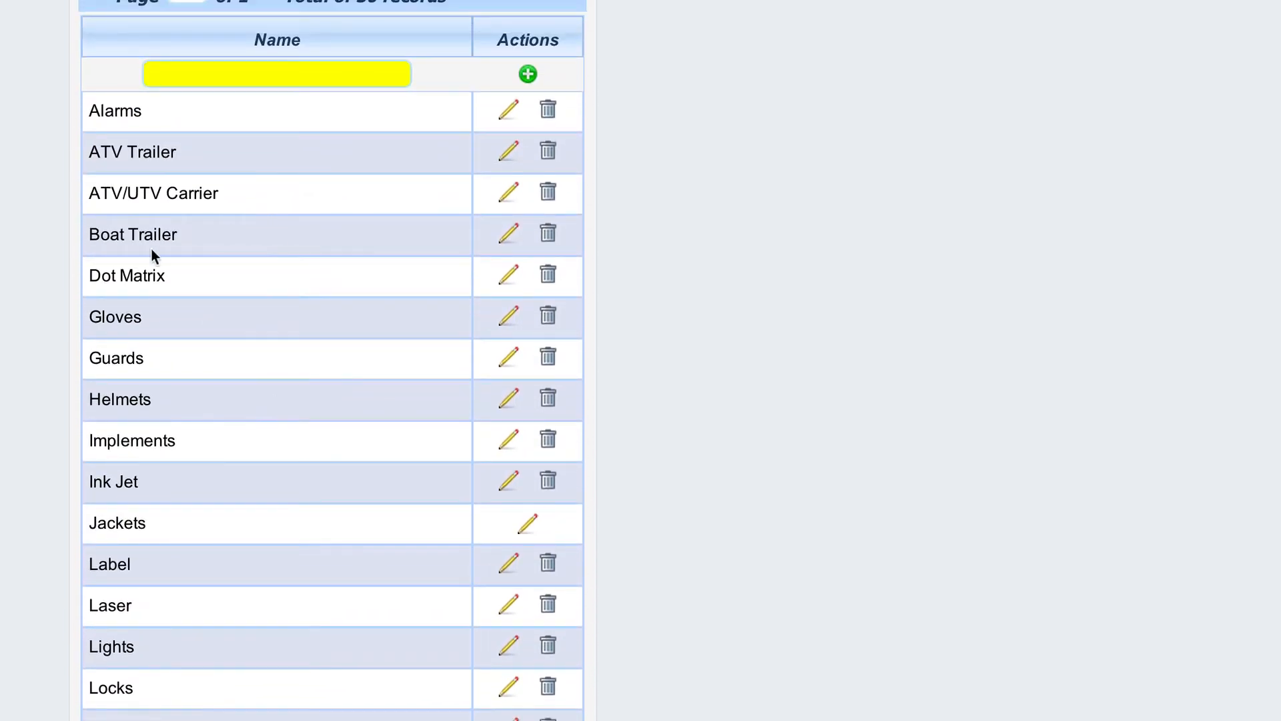
text(Boots)
key(Return)
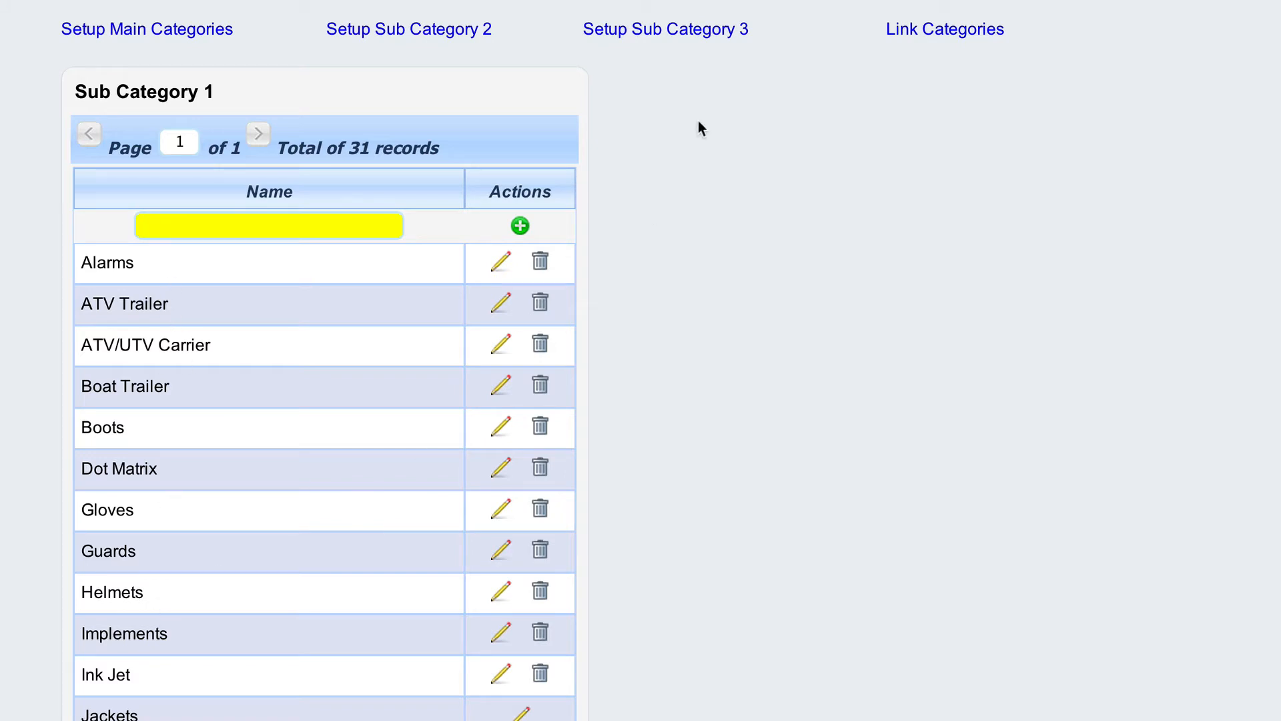
- Open the Sub Category 3 setup and add the new categories Mens, Women and Child
click(659, 32)
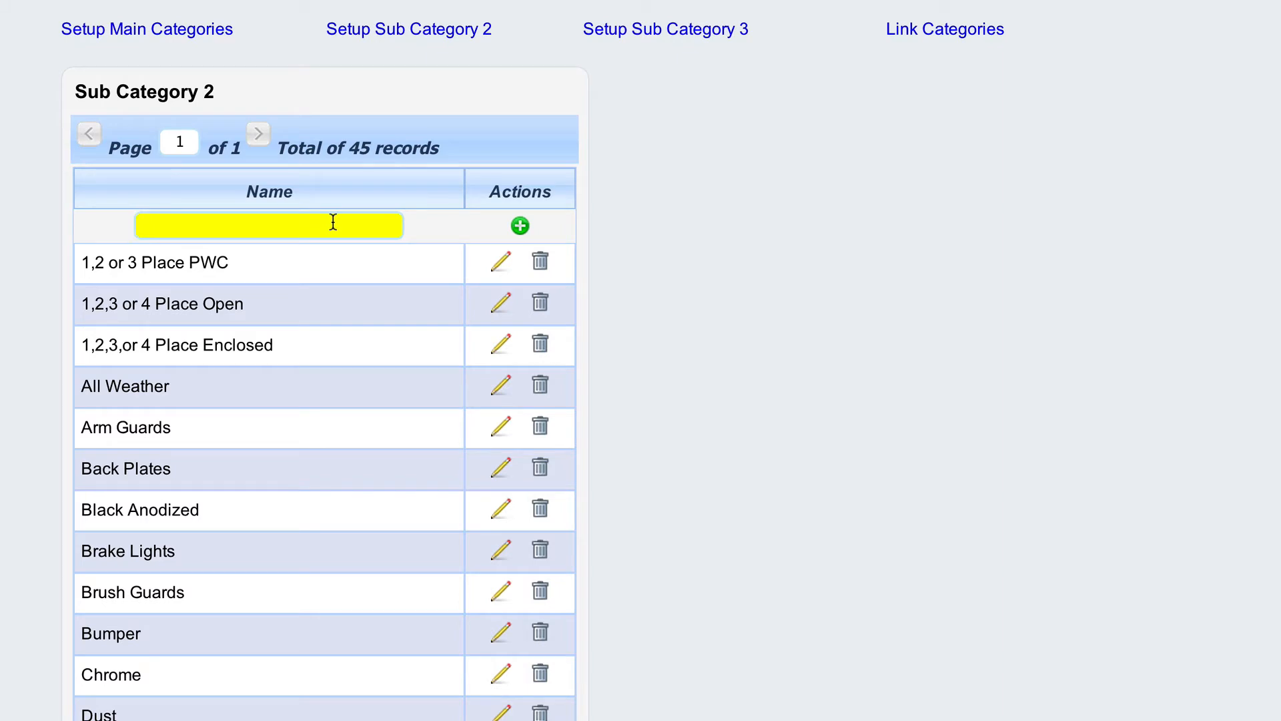
scroll(862, 472, down, 15)
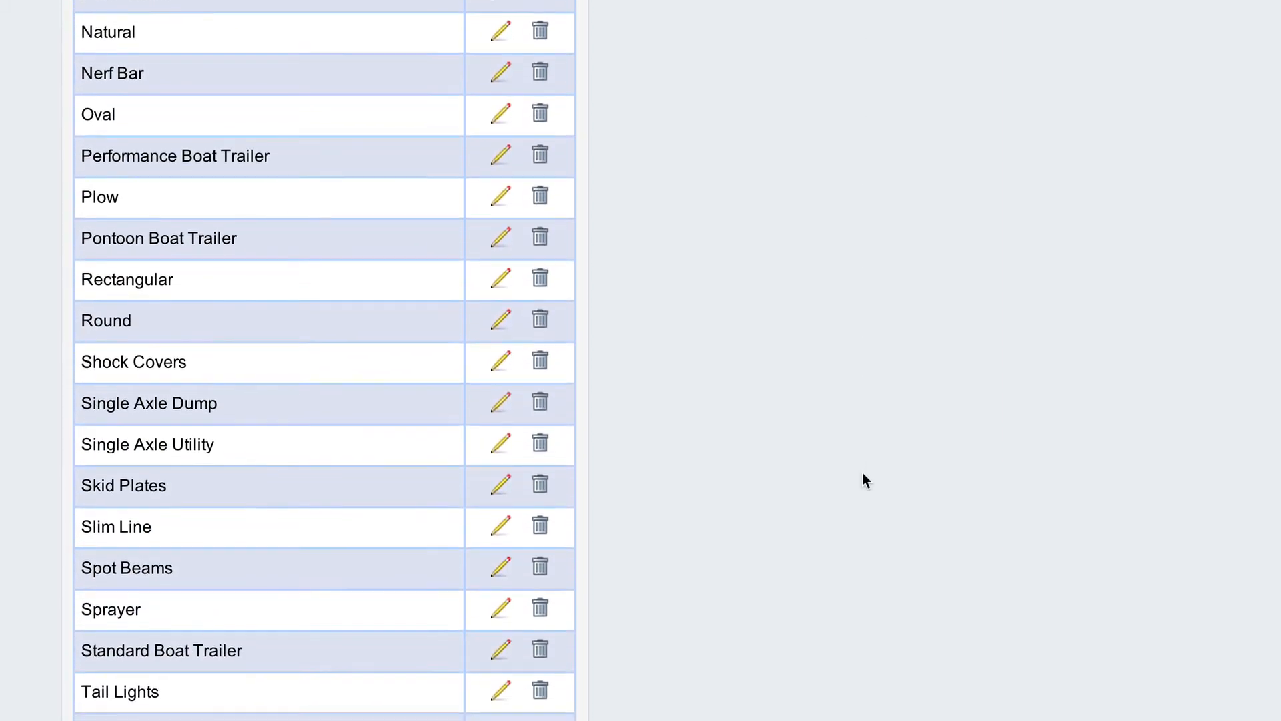
scroll(862, 474, up, 15)
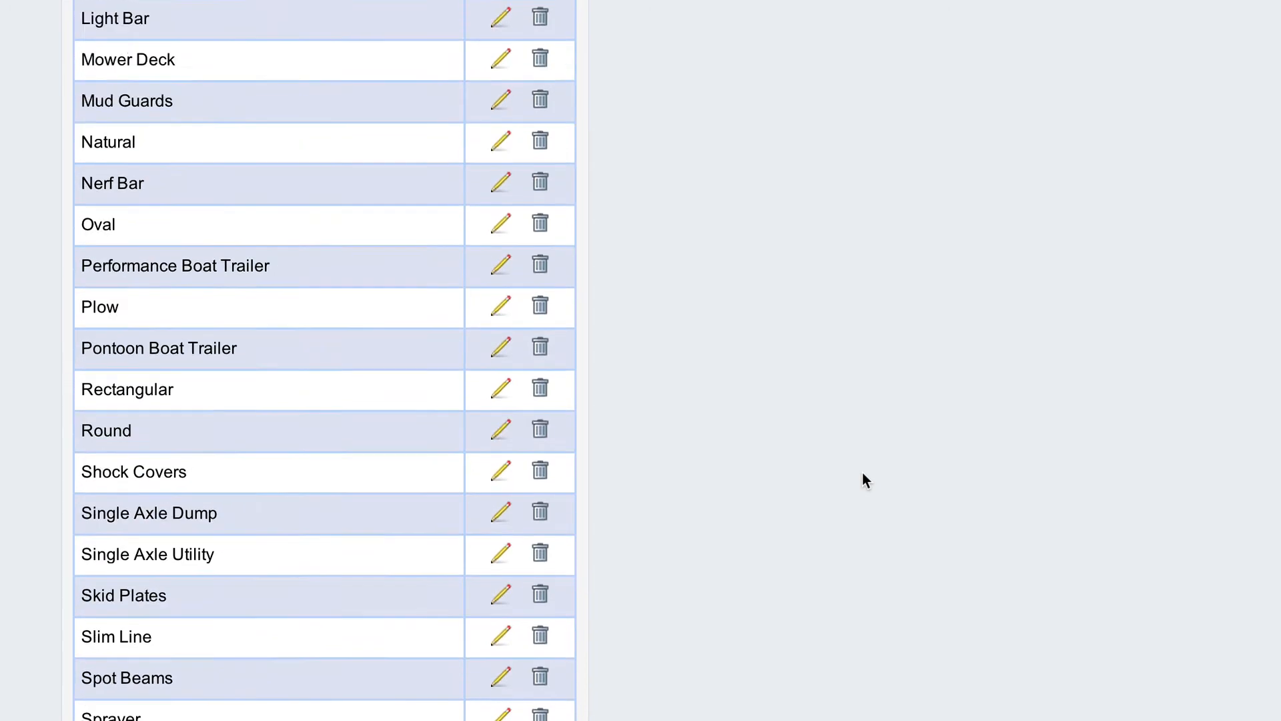
scroll(862, 481, up, 4)
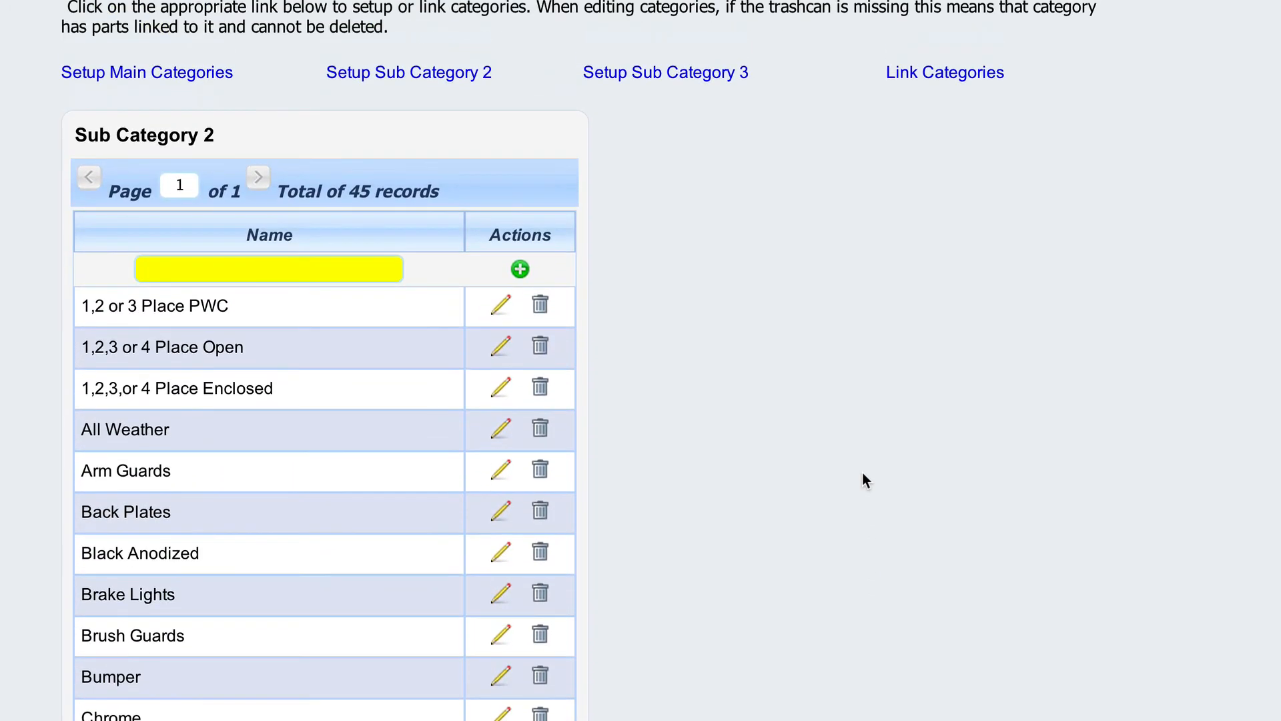
text(Mens)
click(521, 269)
text(Women)
click(520, 269)
text(Child)
click(521, 270)
- Open the category linking page and choose Apparel as the main category that receives sub category links
click(958, 76)
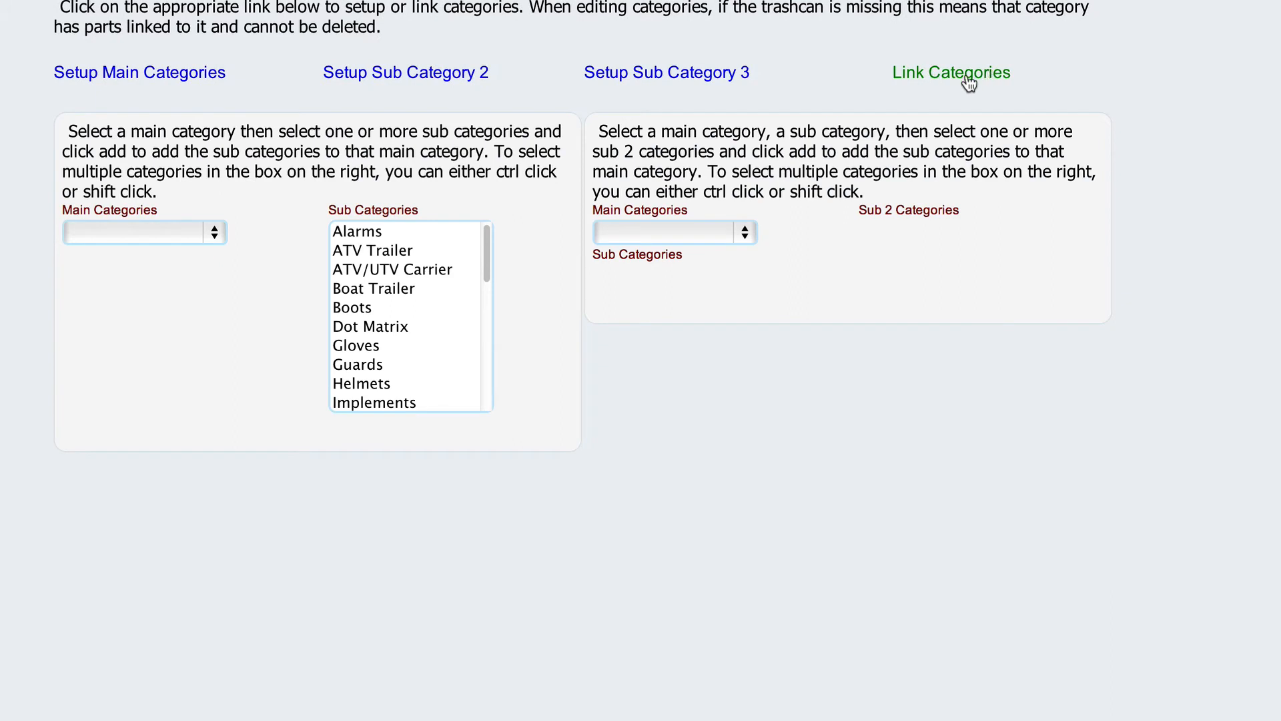
click(152, 234)
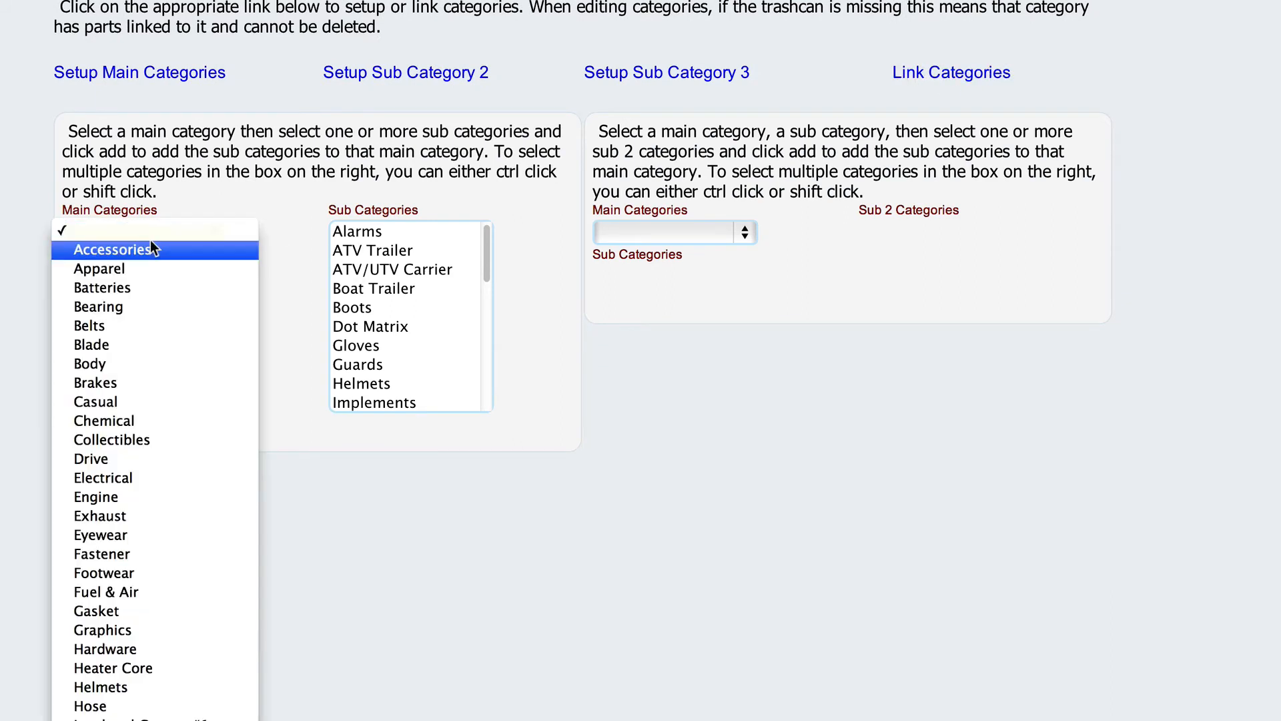
click(131, 270)
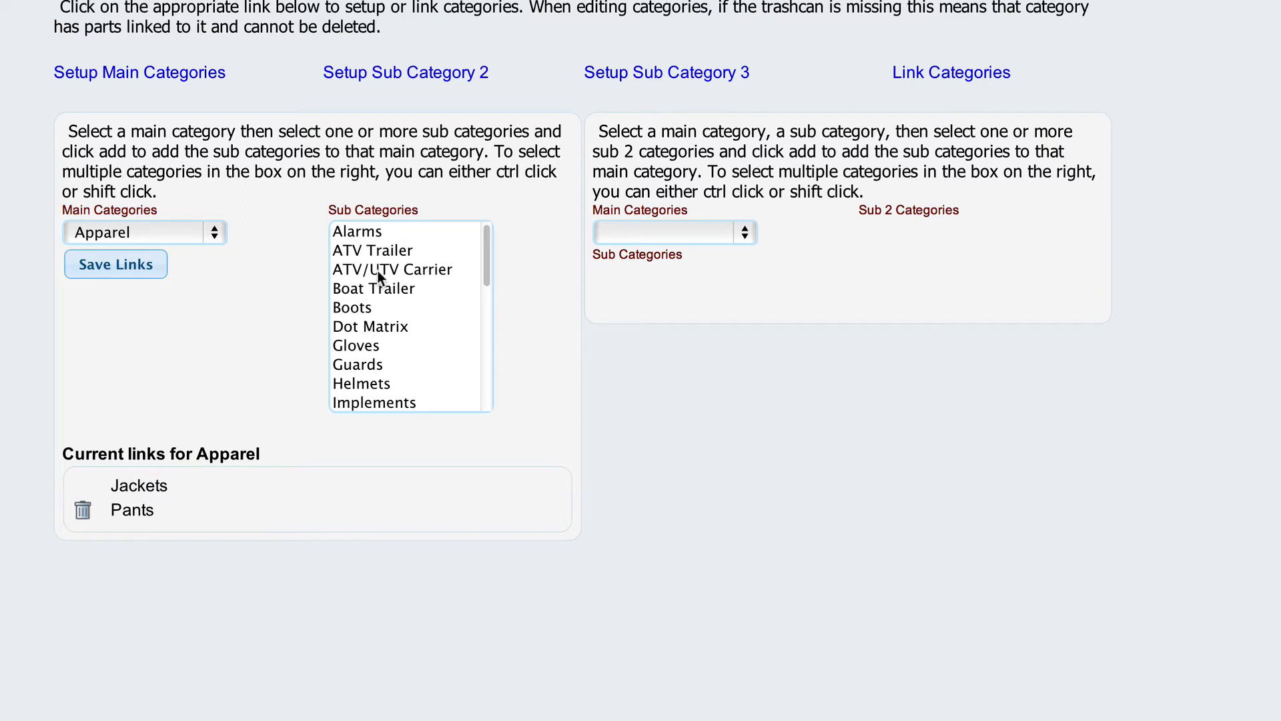
- Select both the Boots and Gloves sub categories and save them as links for Apparel
click(350, 309)
scroll(440, 315, down, 3)
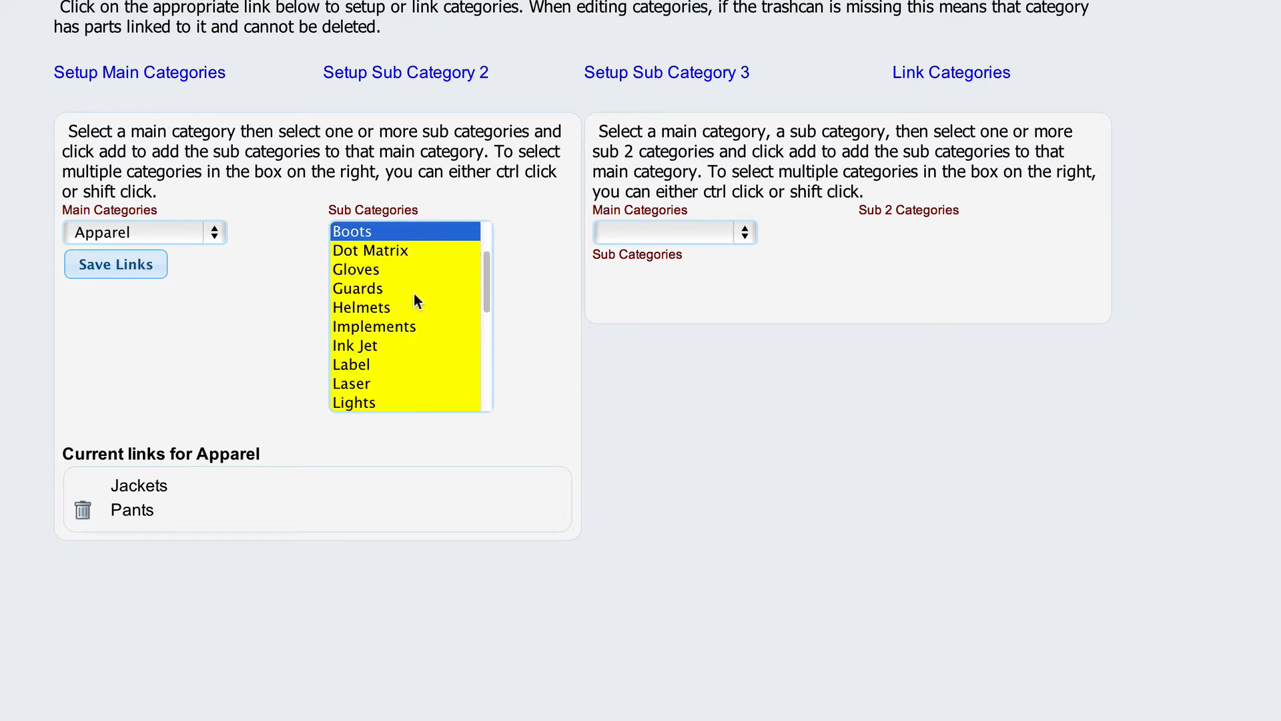
click(378, 271)
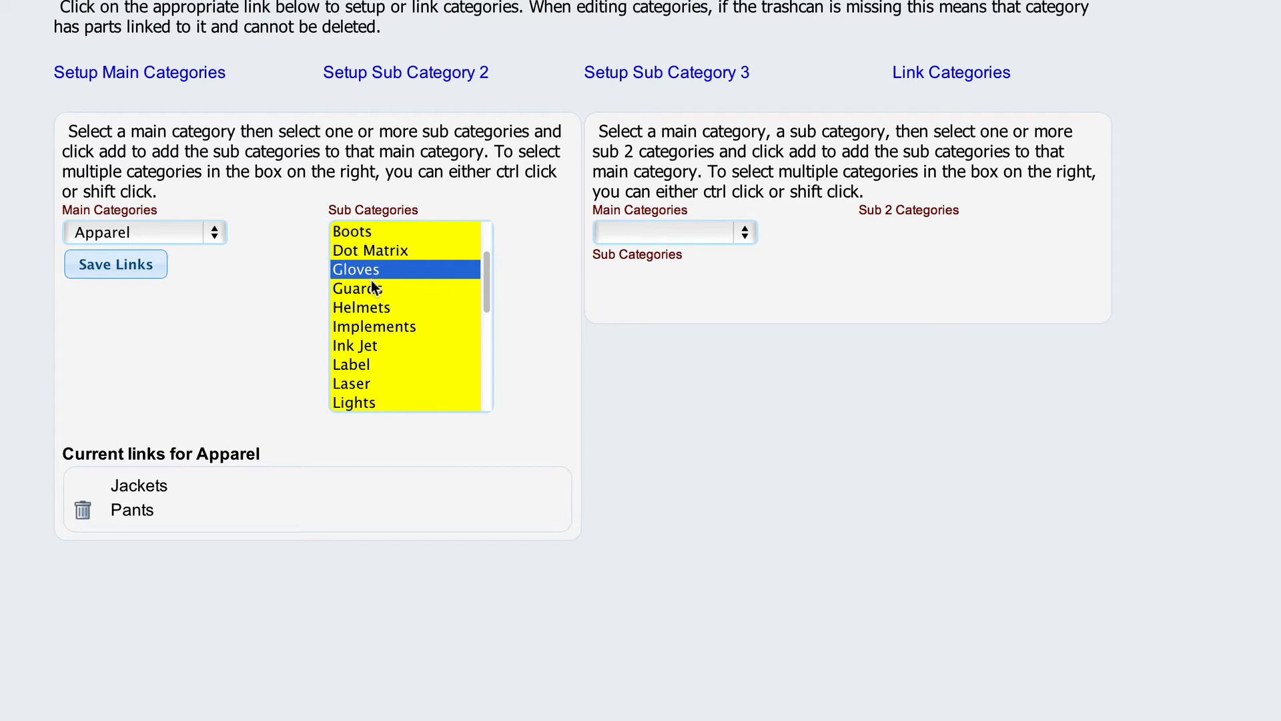
scroll(385, 270, up, 3)
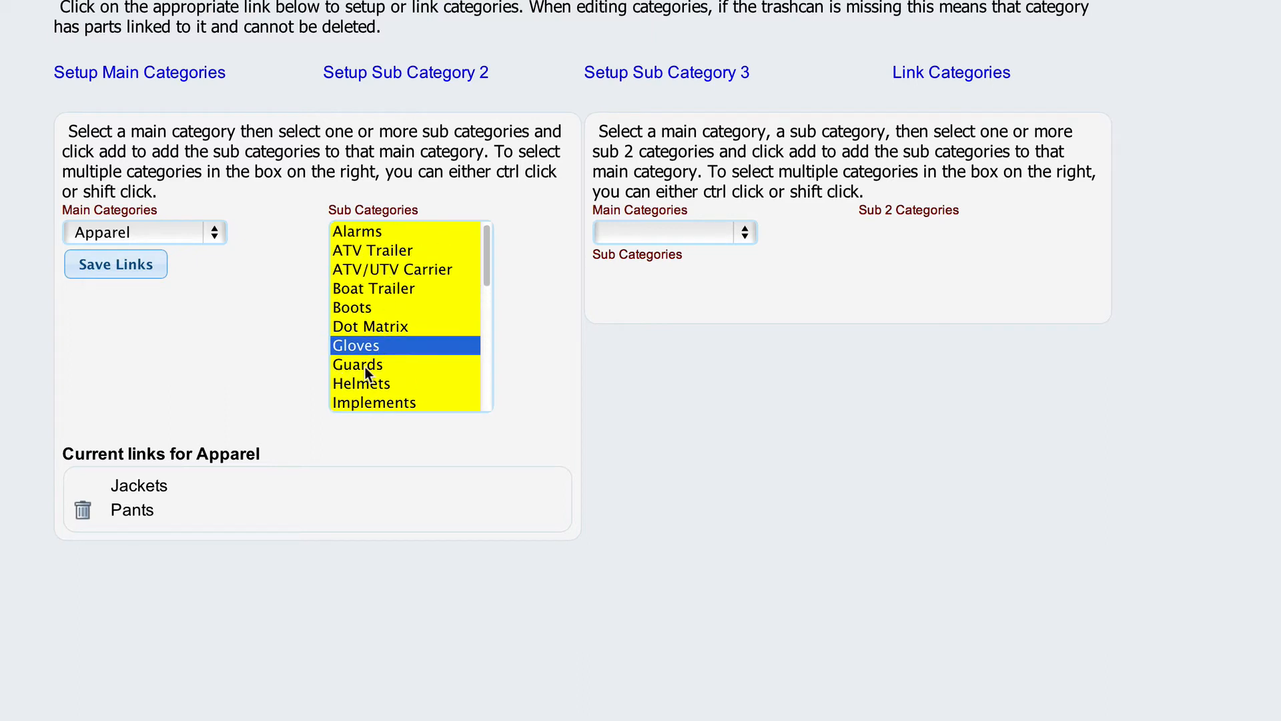
ctrl+click(375, 311)
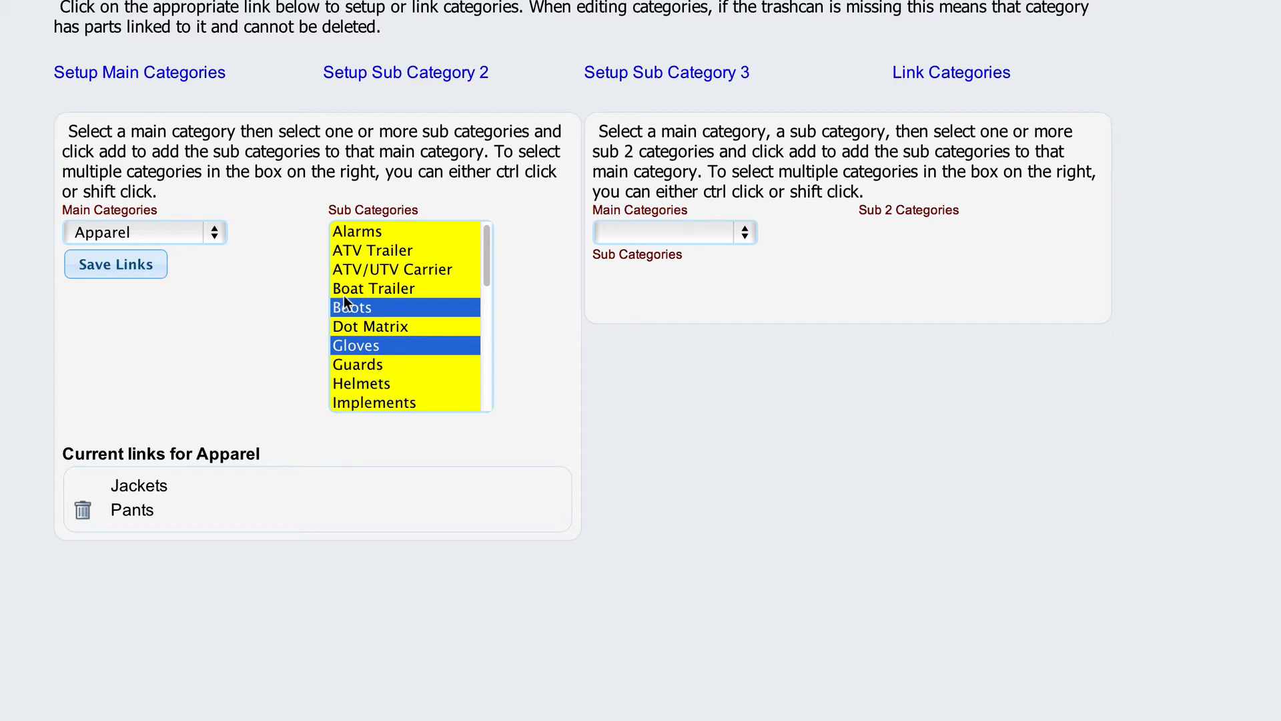
scroll(401, 345, down, 3)
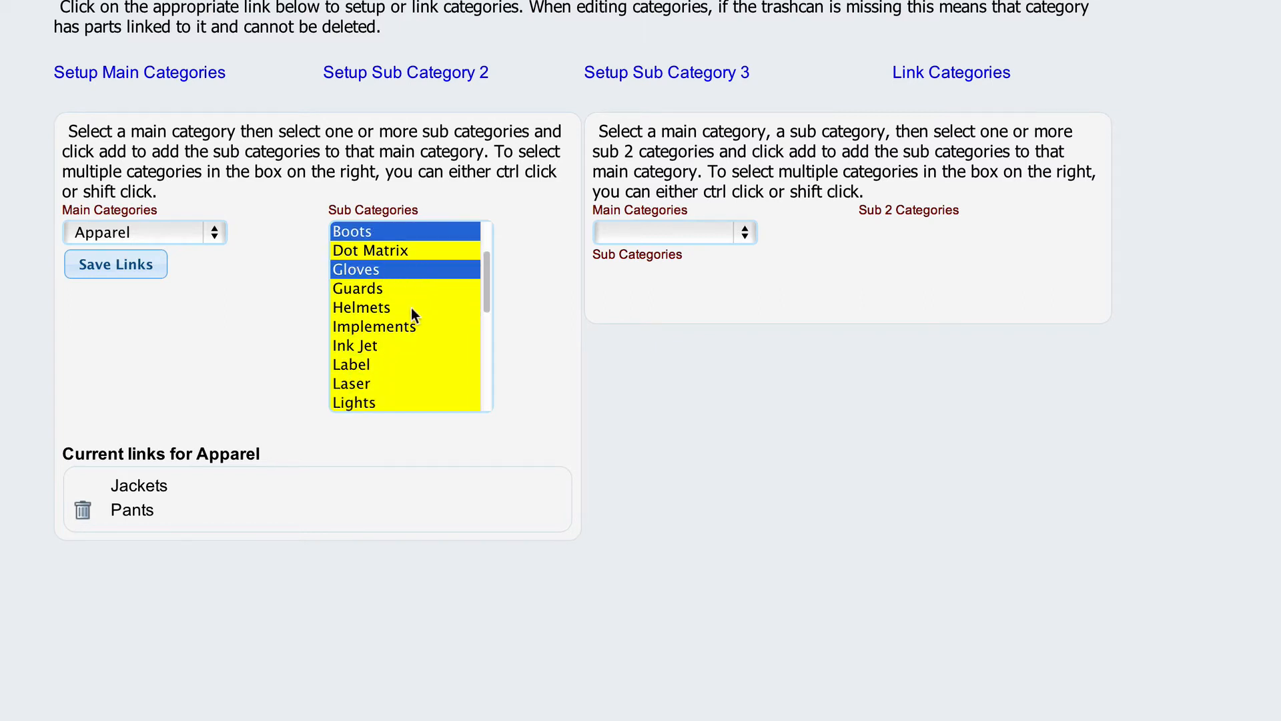
scroll(411, 307, down, 2)
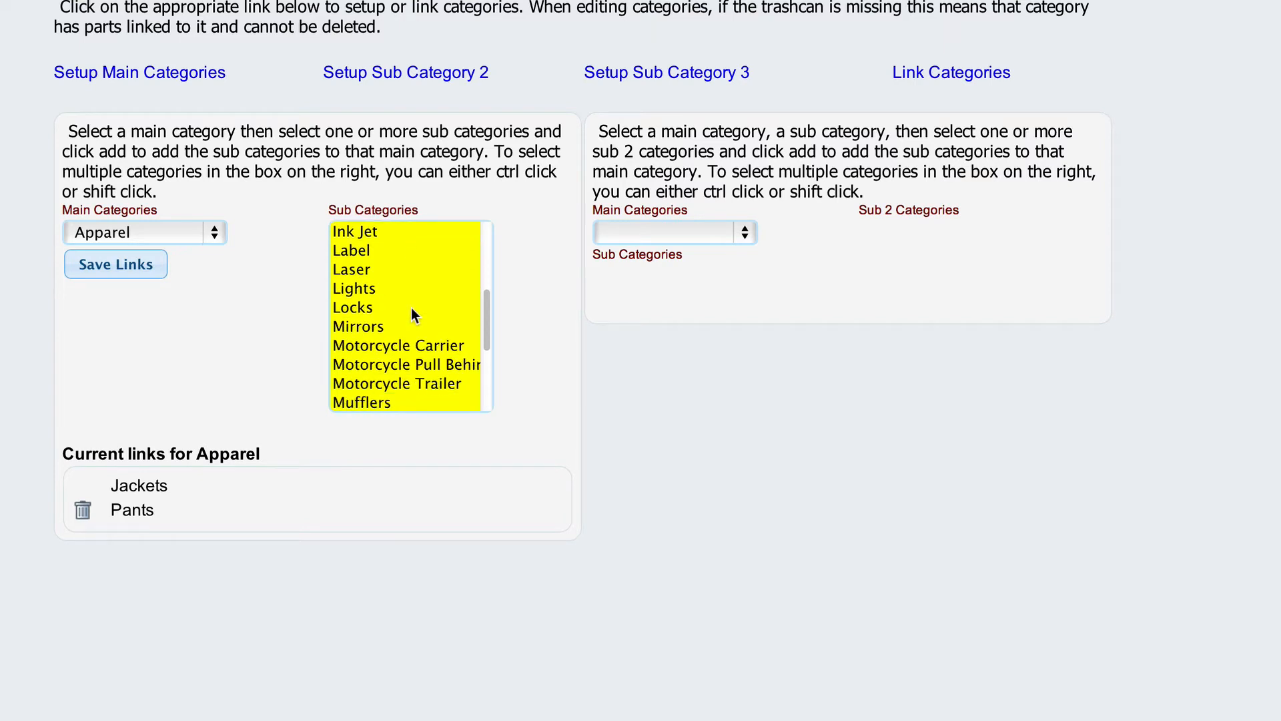
scroll(411, 308, down, 2)
scroll(411, 308, up, 5)
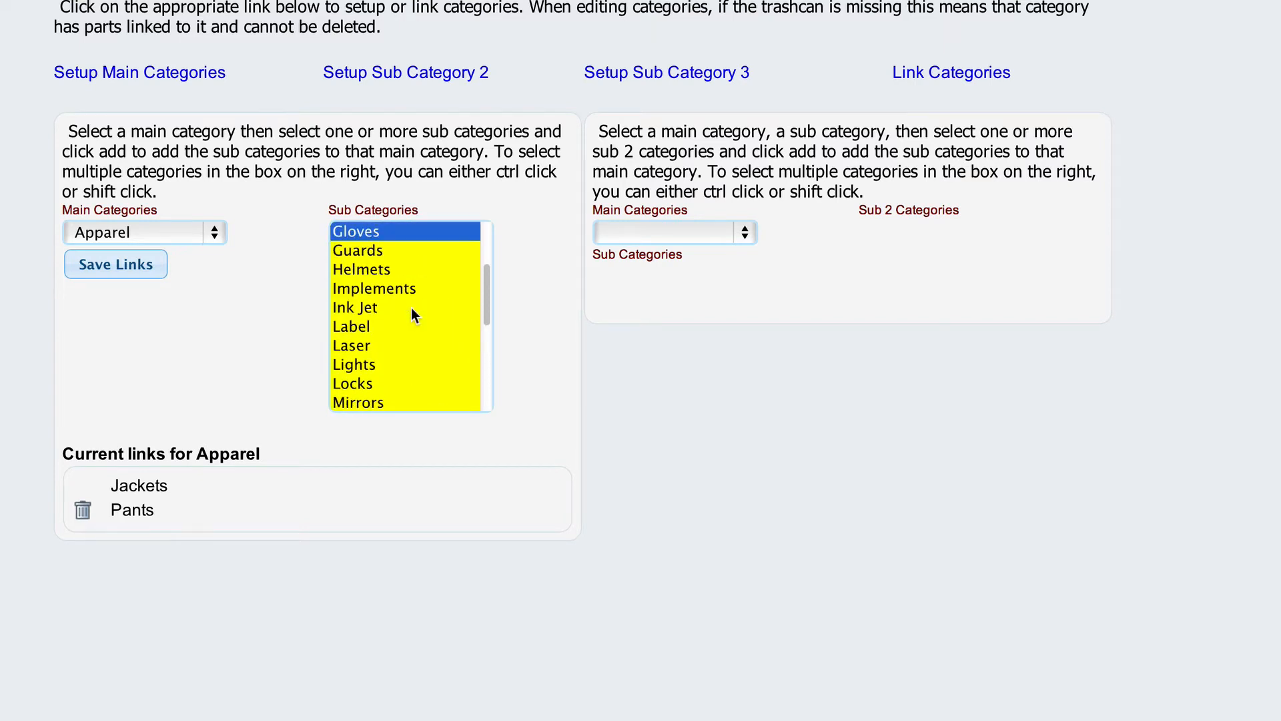
scroll(411, 309, down, 1)
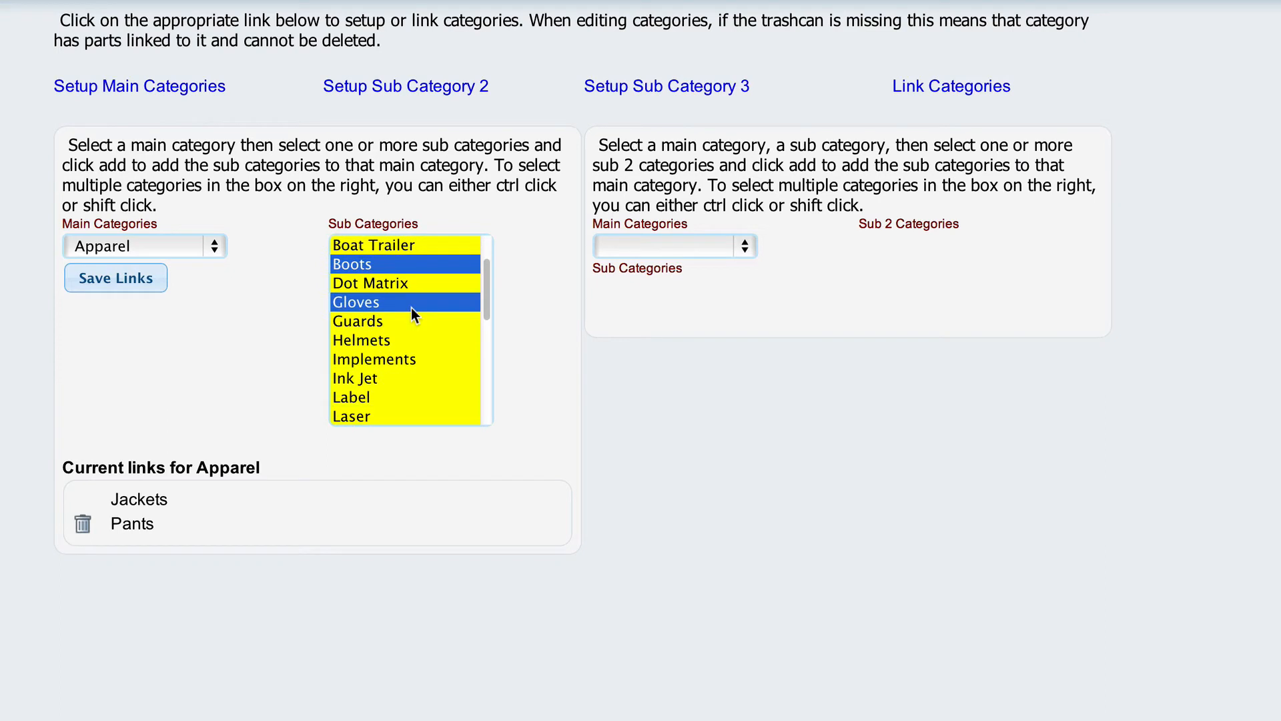
click(133, 279)
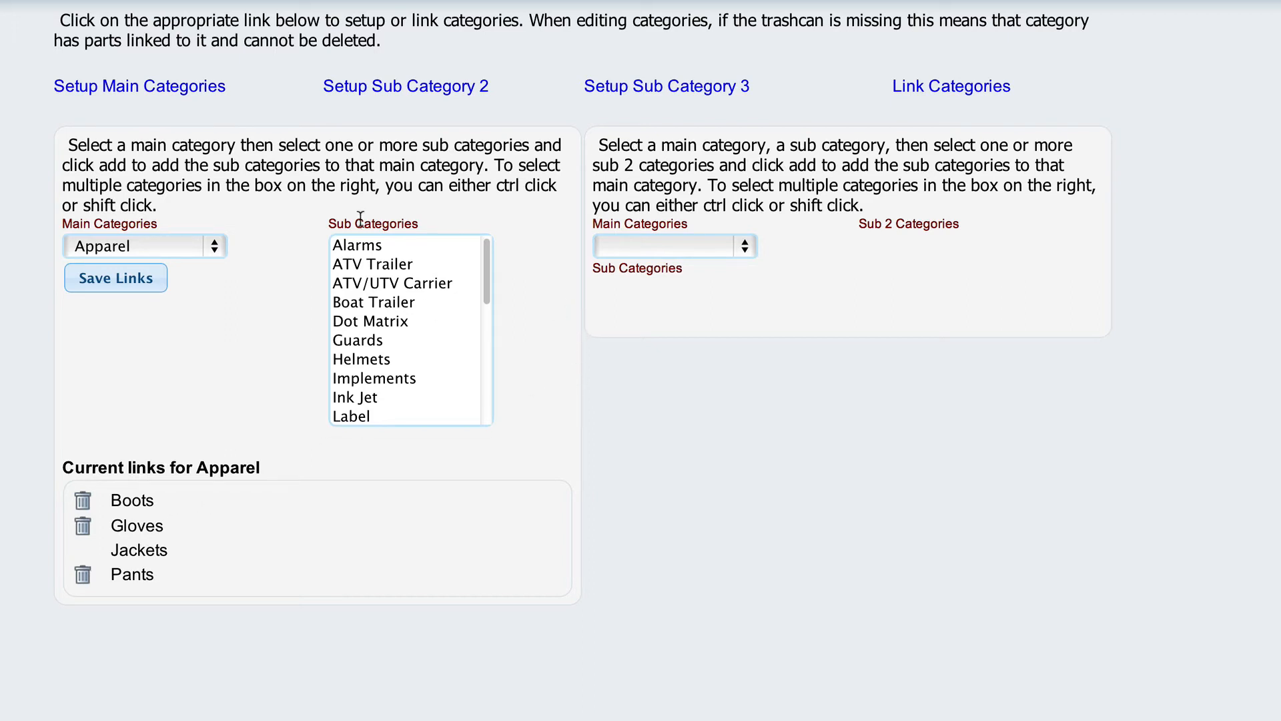
- Choose Apparel as the main category and Jackets as the sub category for linking sub 2 categories
click(658, 247)
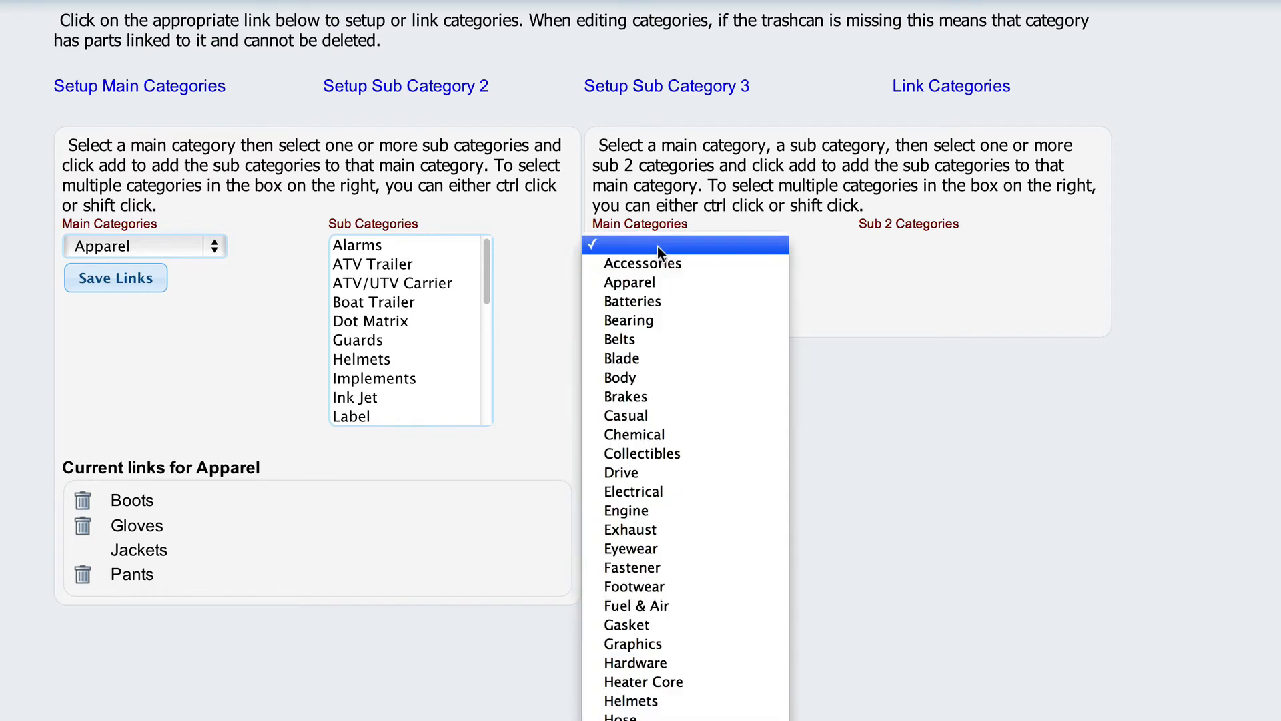
click(643, 282)
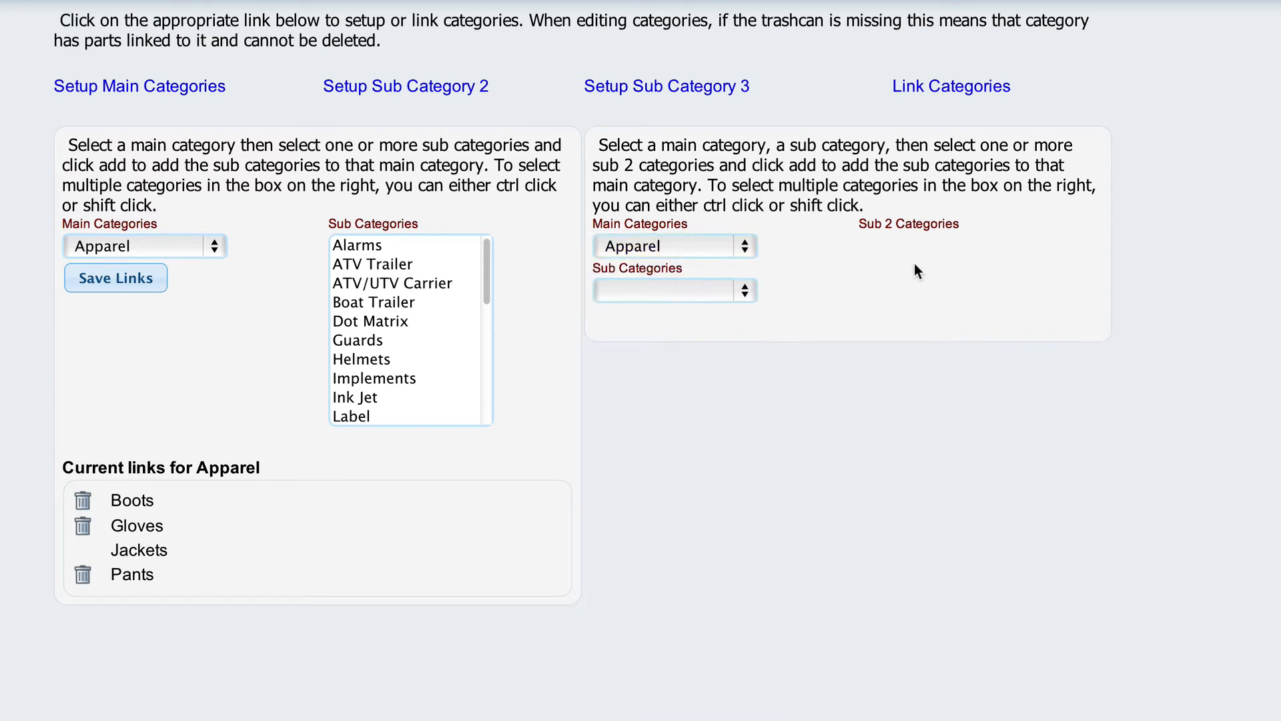
click(654, 289)
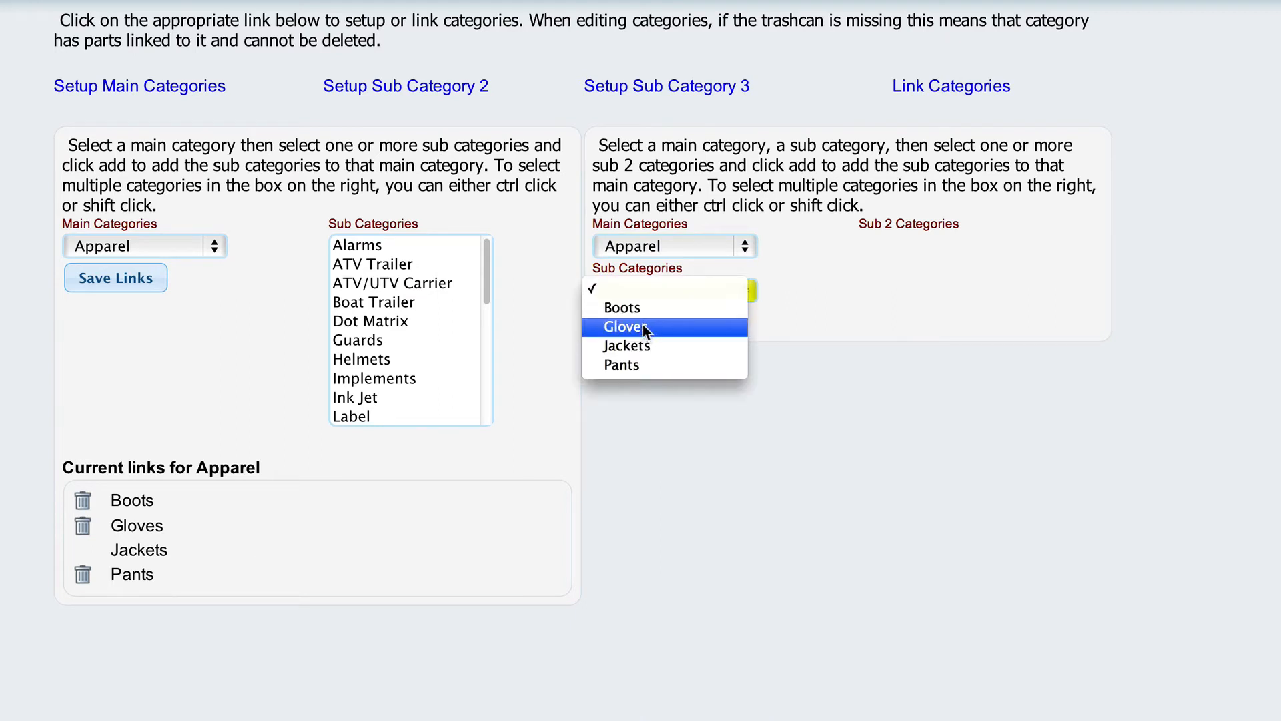
click(644, 345)
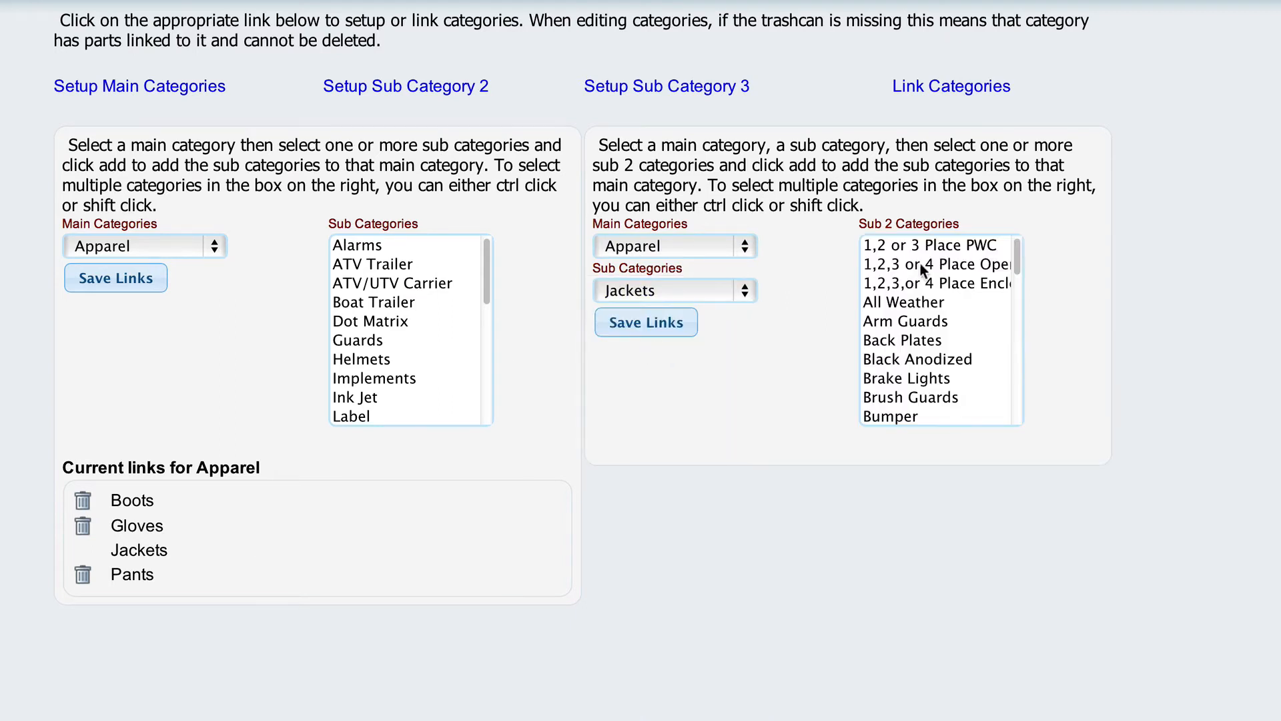
- Select the sub 2 categories Child, Mens and Women together and save them as links for Jackets
scroll(922, 311, down, 5)
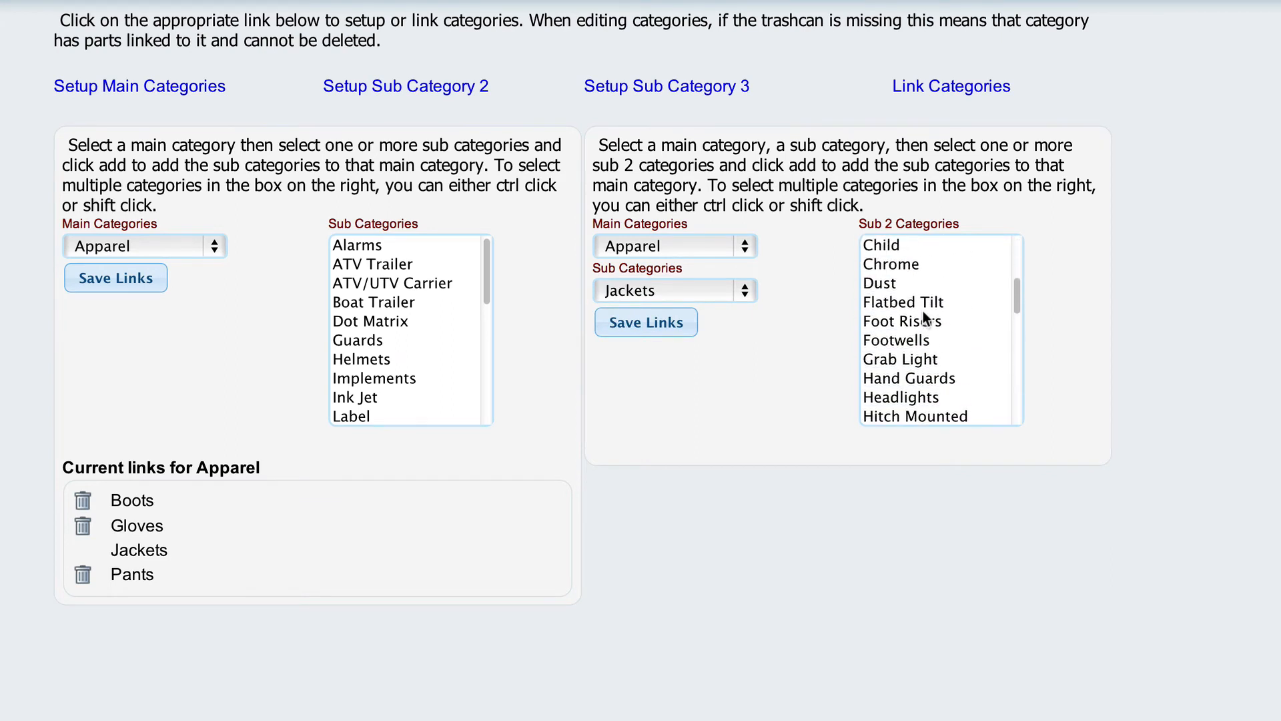
scroll(923, 311, up, 1)
click(905, 285)
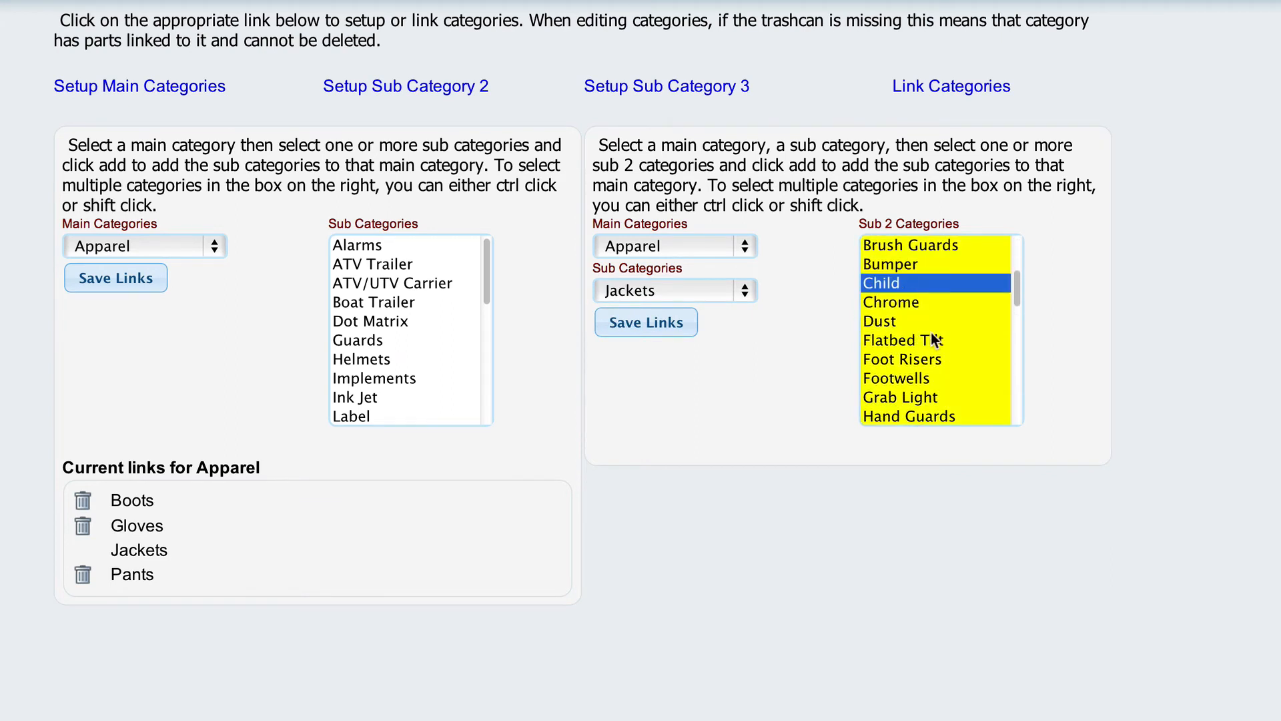
scroll(963, 338, down, 4)
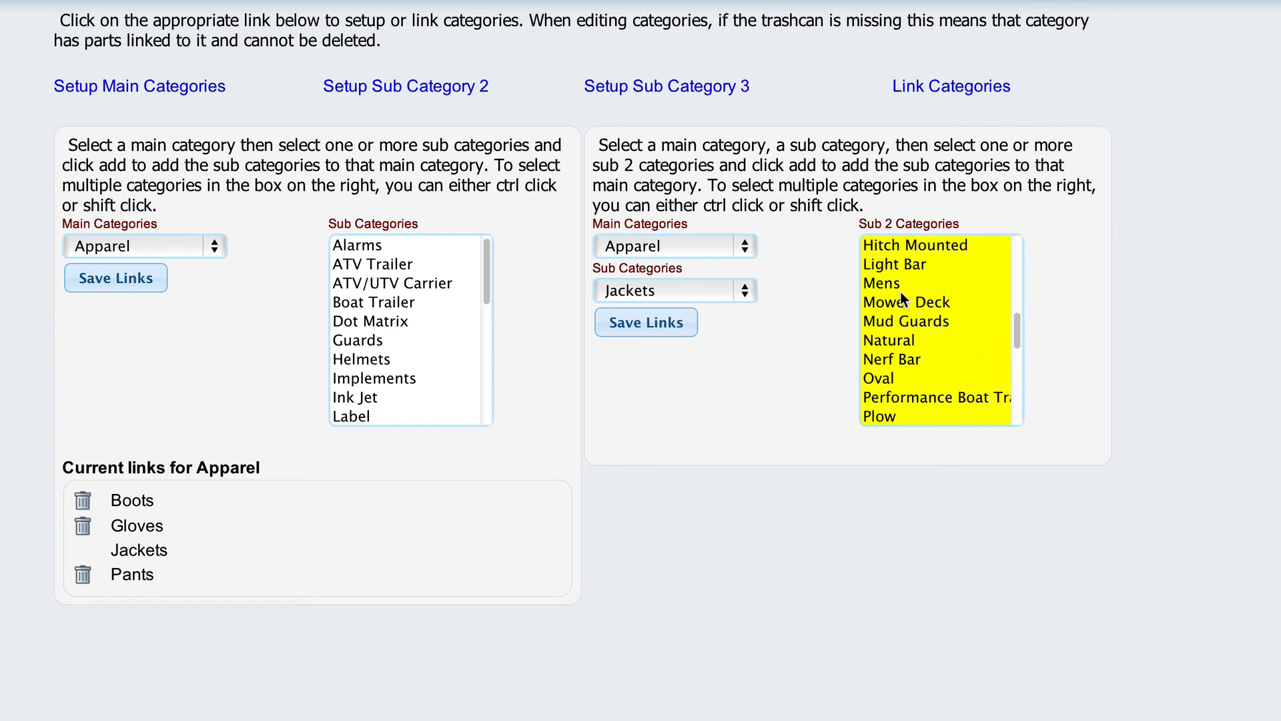
click(900, 286)
scroll(935, 363, down, 4)
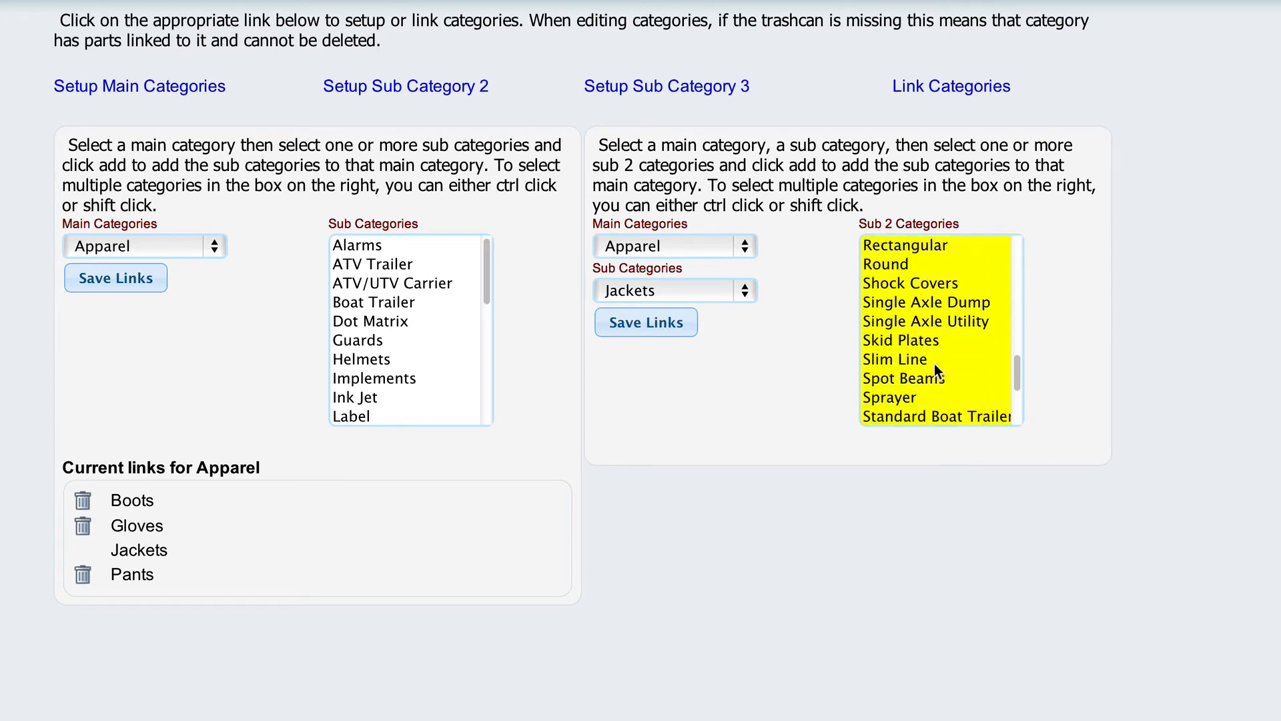
scroll(934, 363, down, 5)
ctrl+click(902, 329)
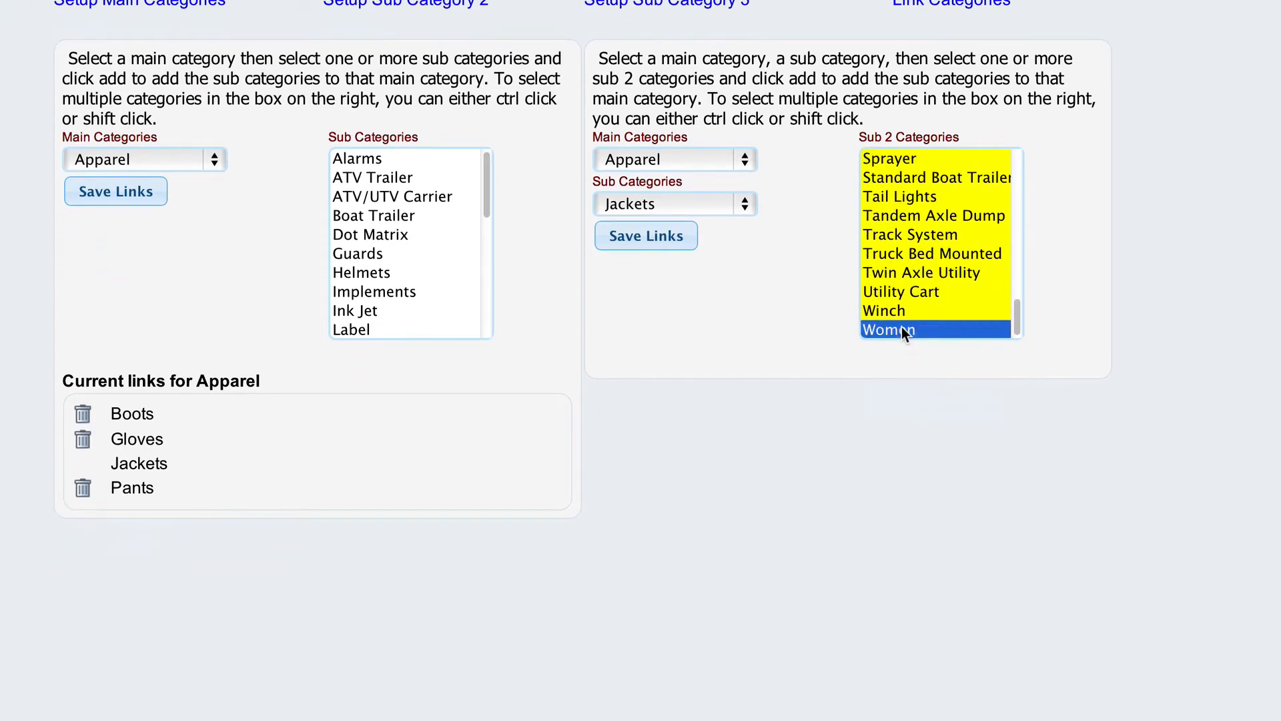
click(646, 237)
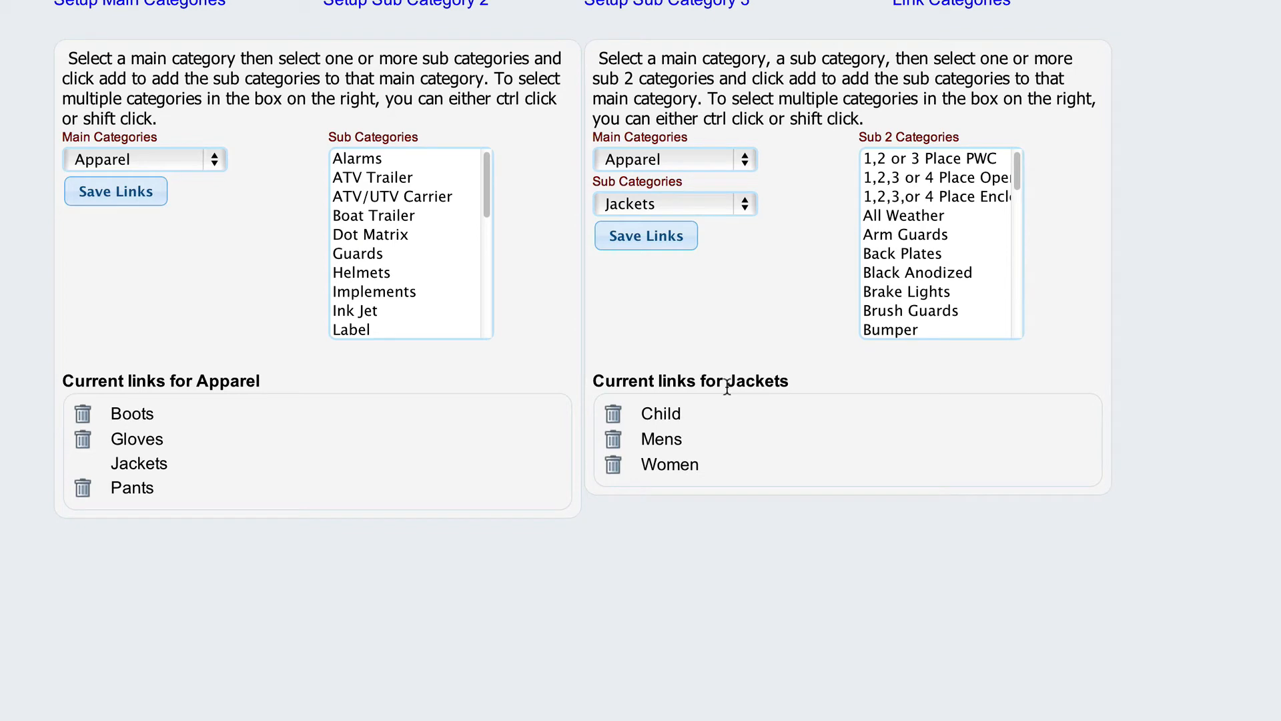
- Open the category assignment page and query all items from the manufacturer ABC Supplier
scroll(1209, 391, up, 3)
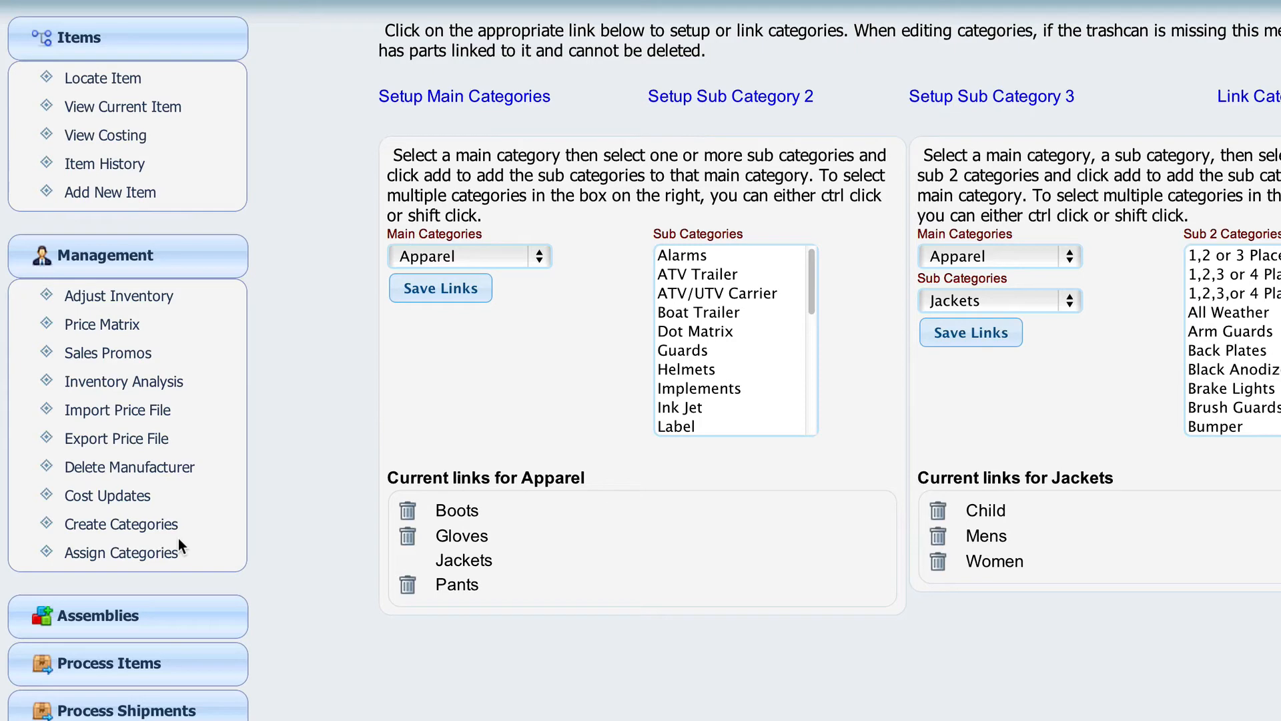
click(133, 561)
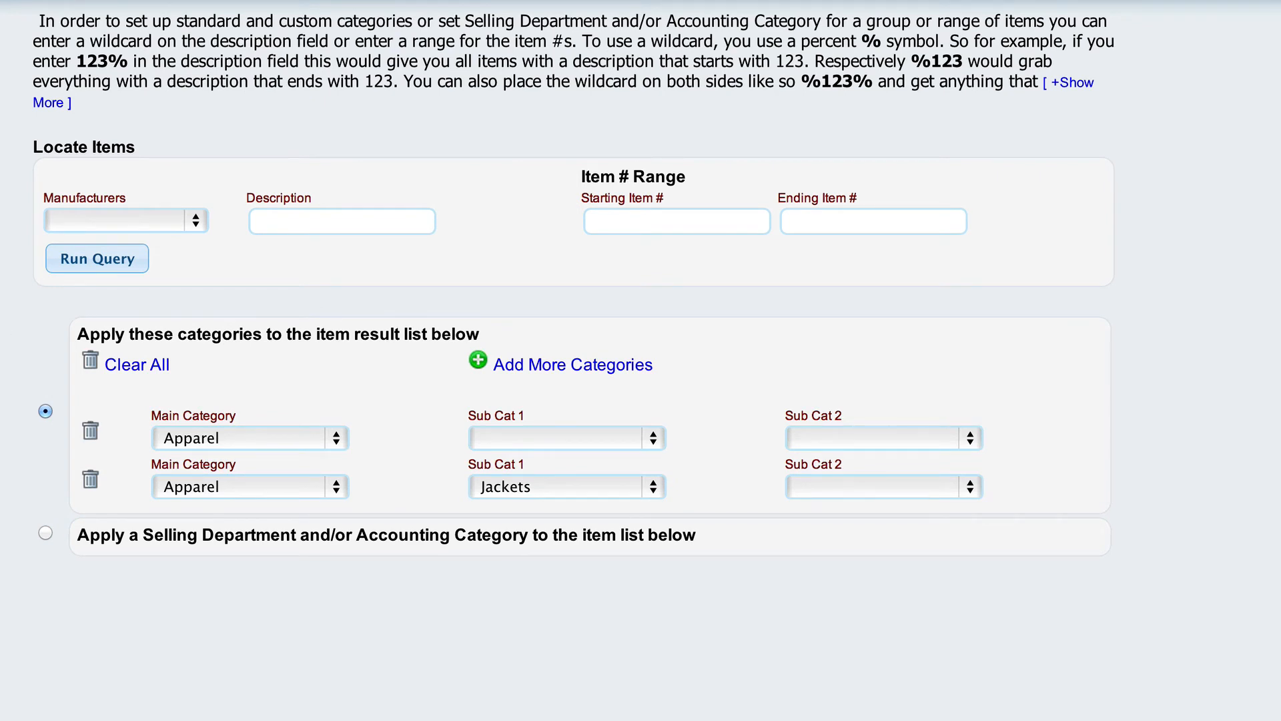
click(160, 220)
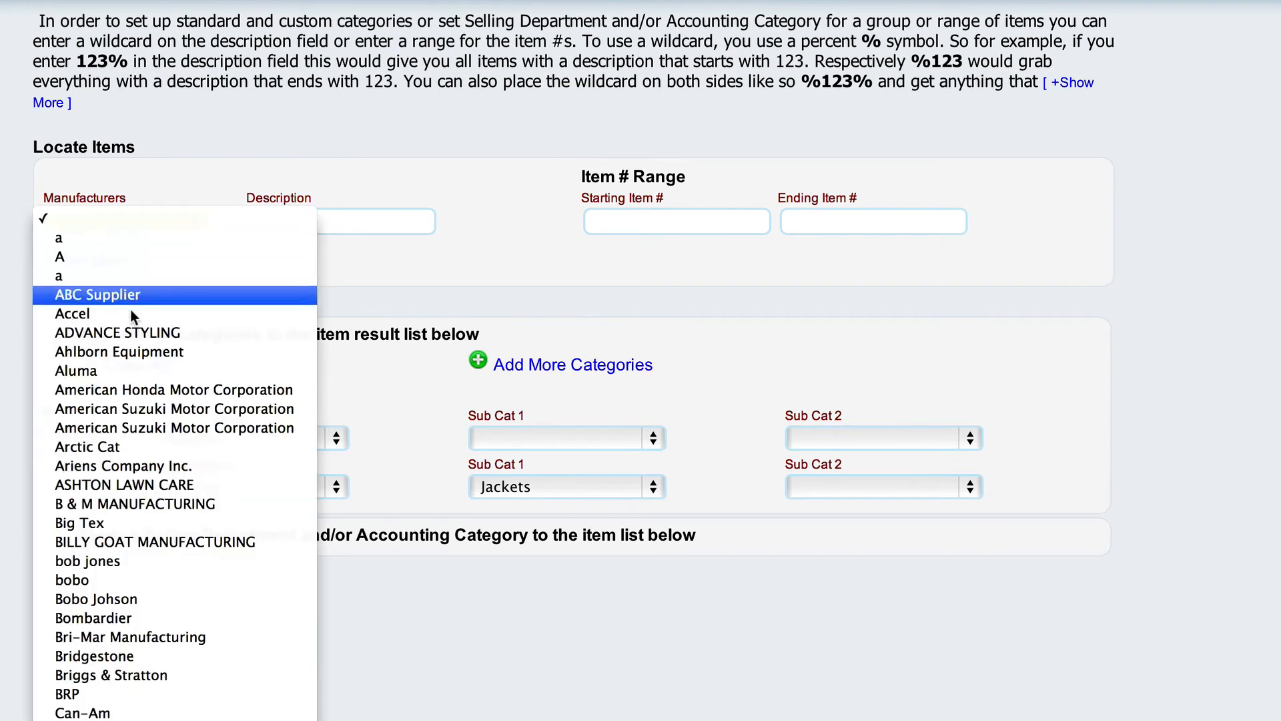
click(127, 295)
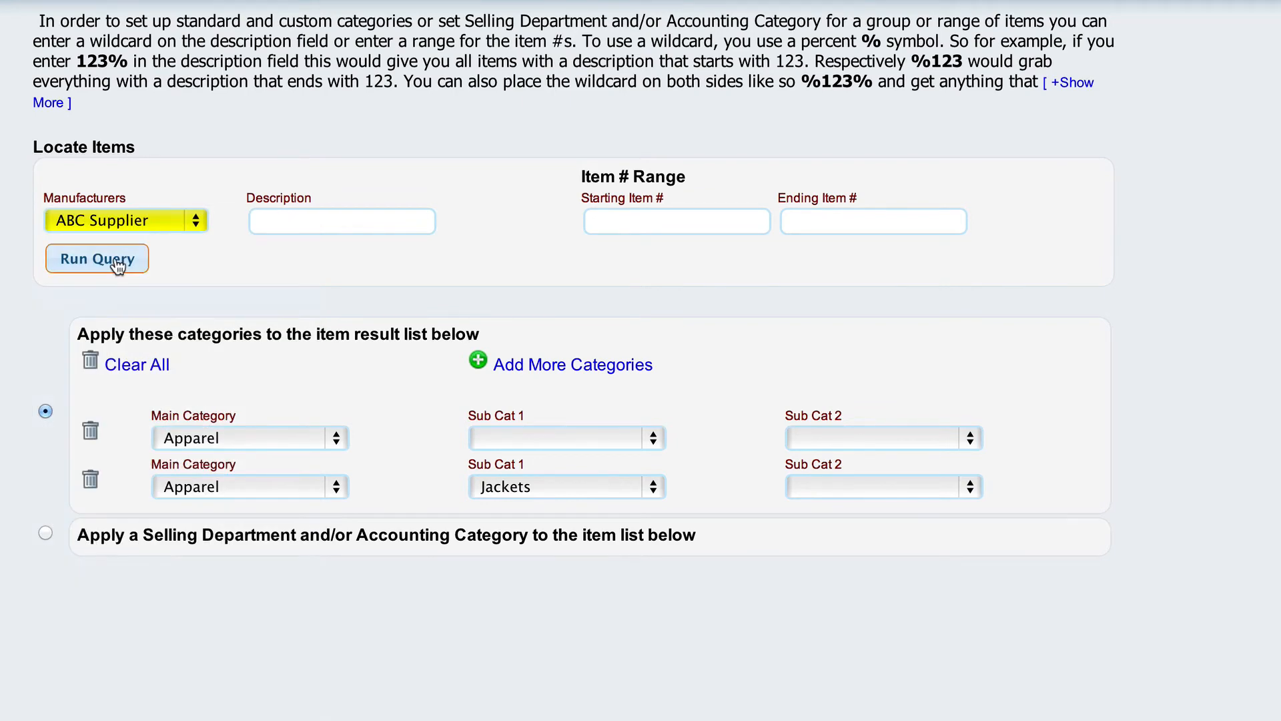
click(117, 262)
scroll(1095, 446, down, 4)
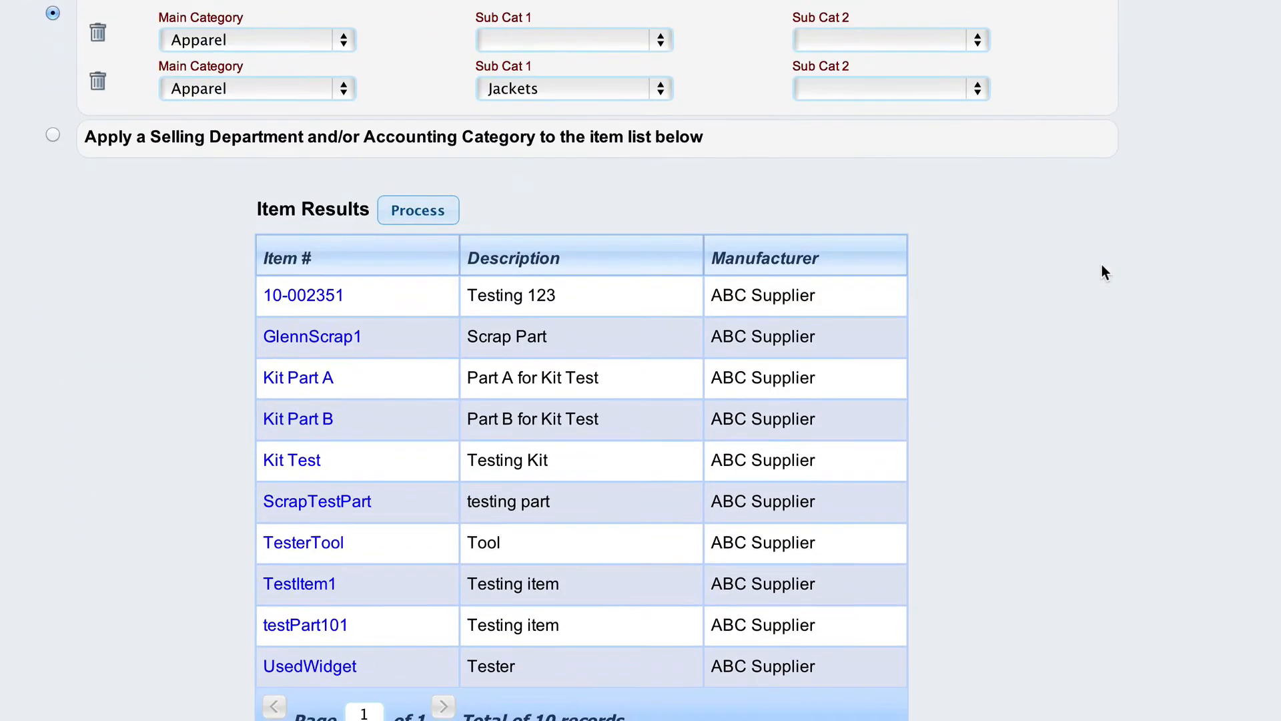
scroll(1103, 264, up, 1)
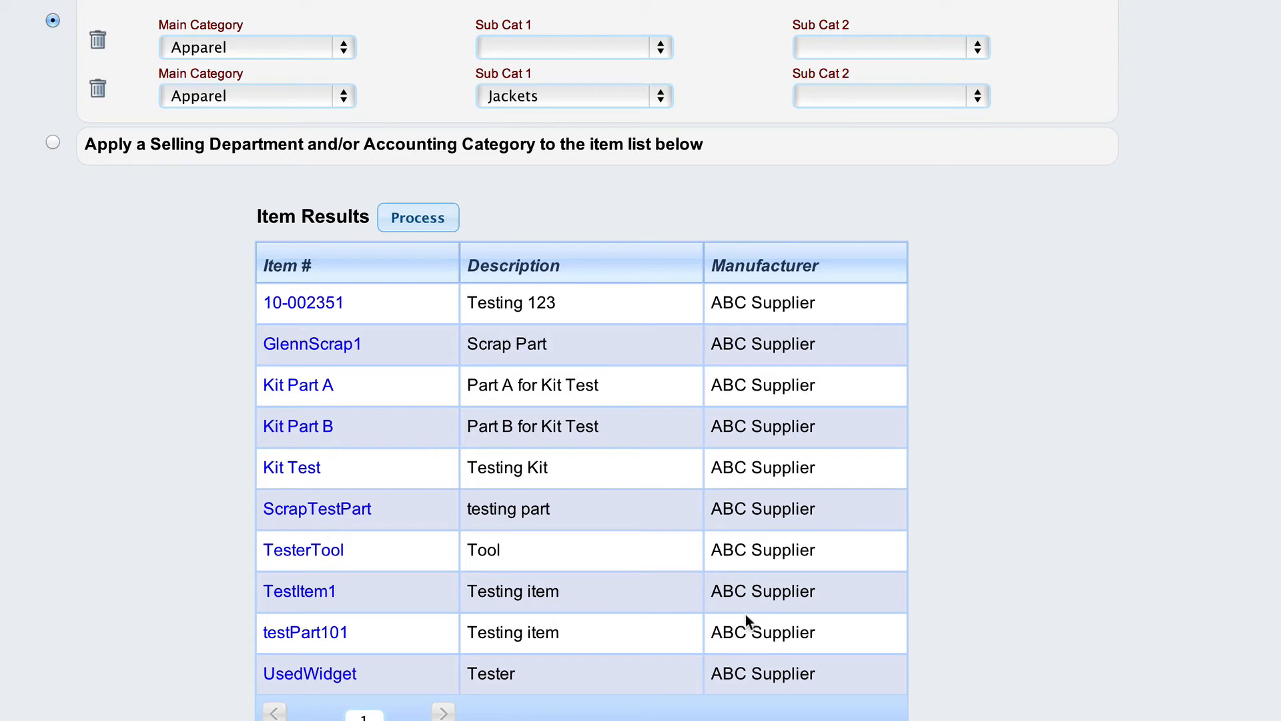
- Remove both preset Apparel category rows and process the ABC Supplier items with blank categories
click(98, 40)
click(97, 40)
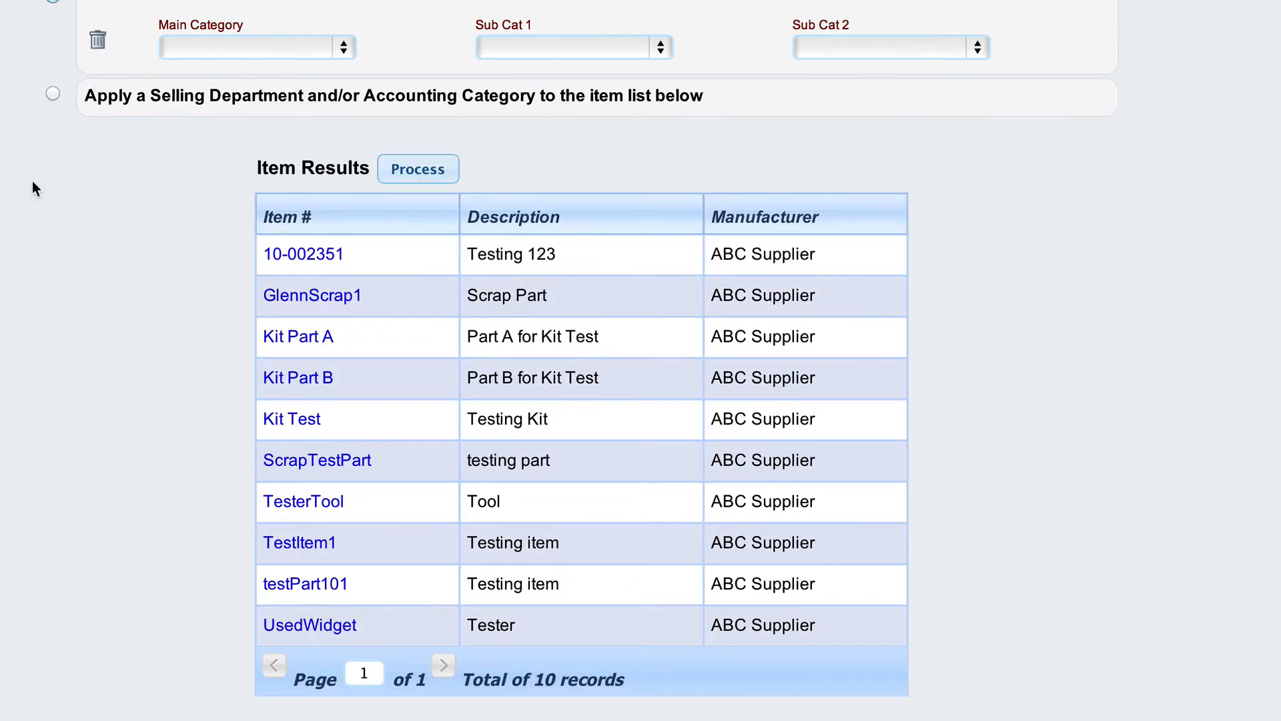
click(427, 172)
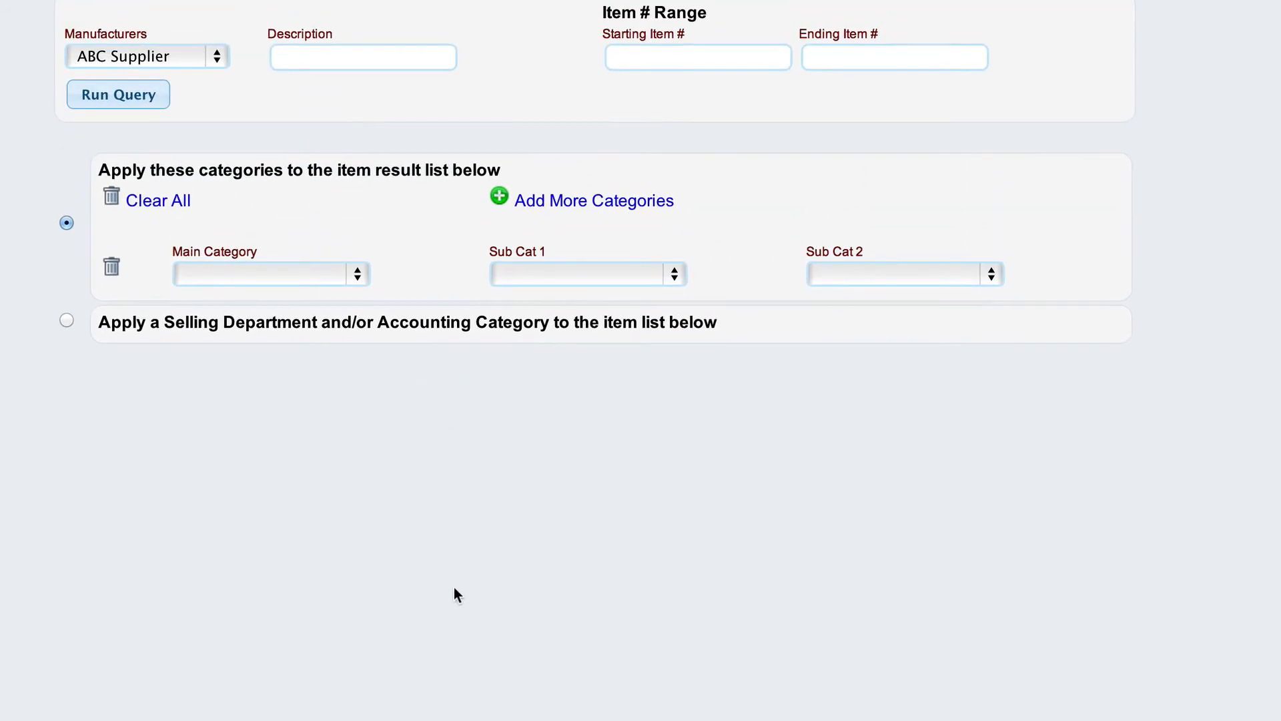
- Query the ABC Supplier items again and set the category row to Apparel, Jackets, Women
click(118, 96)
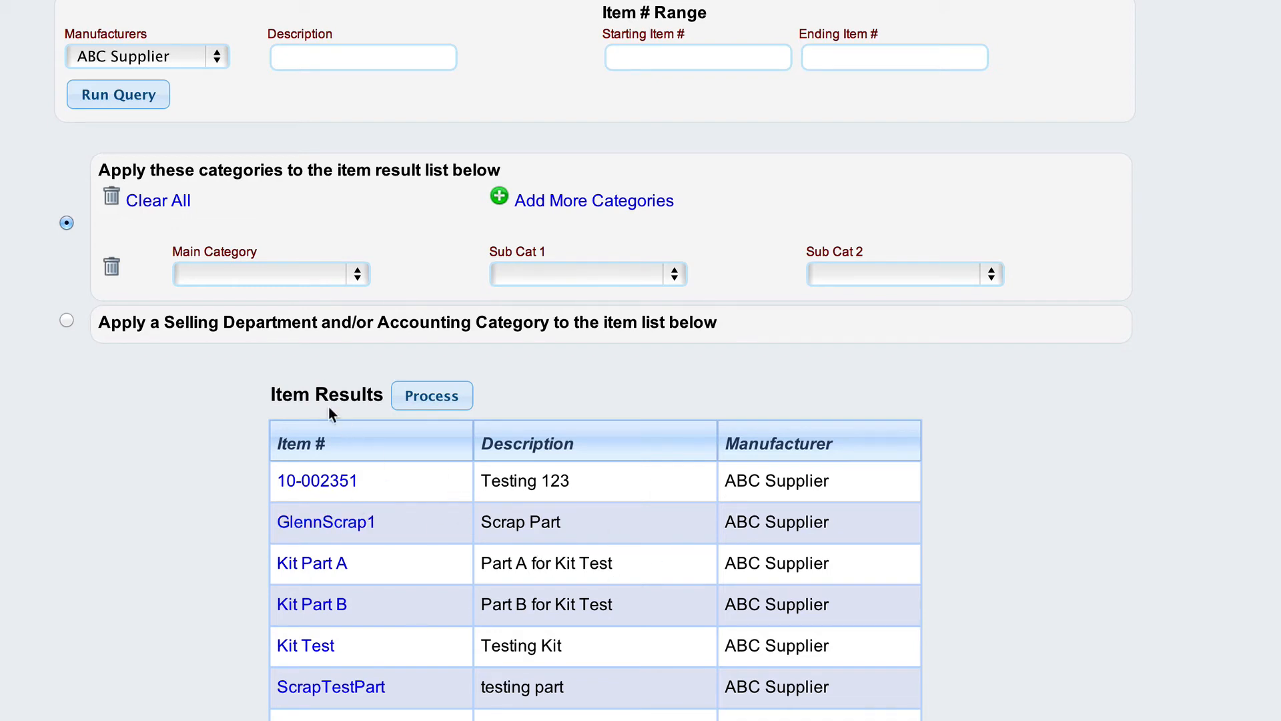
click(253, 274)
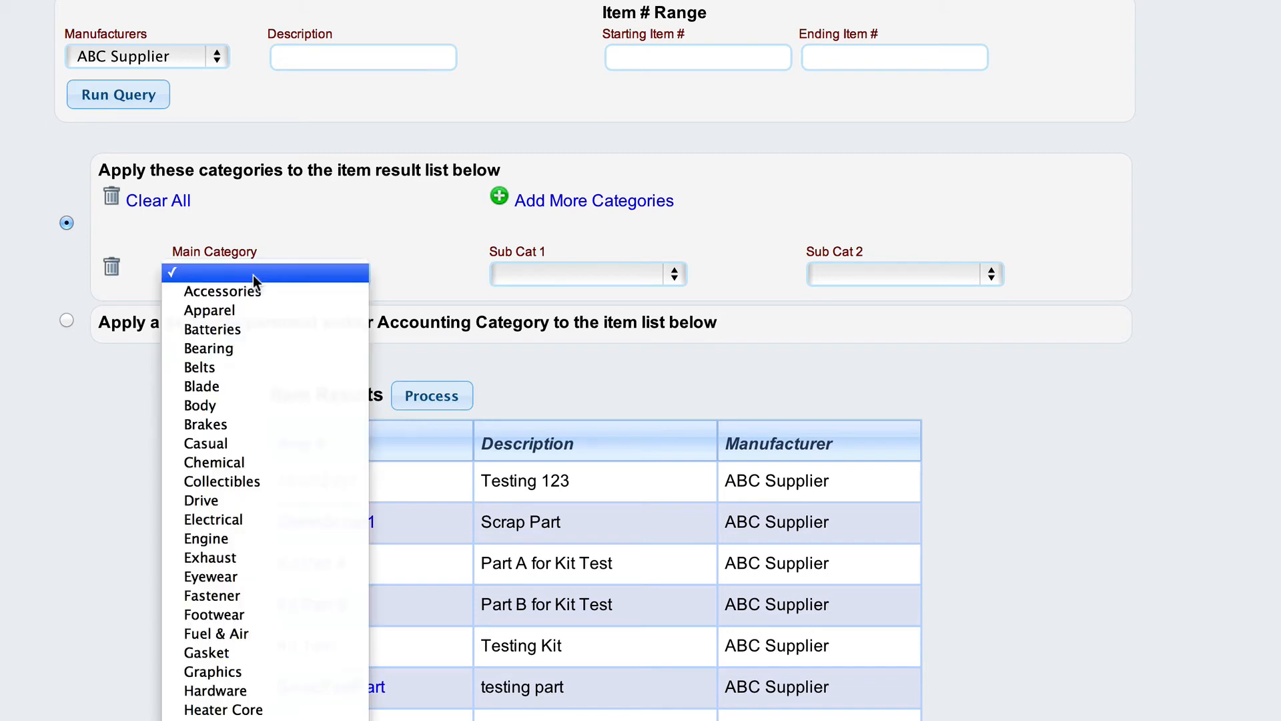
click(245, 309)
click(583, 268)
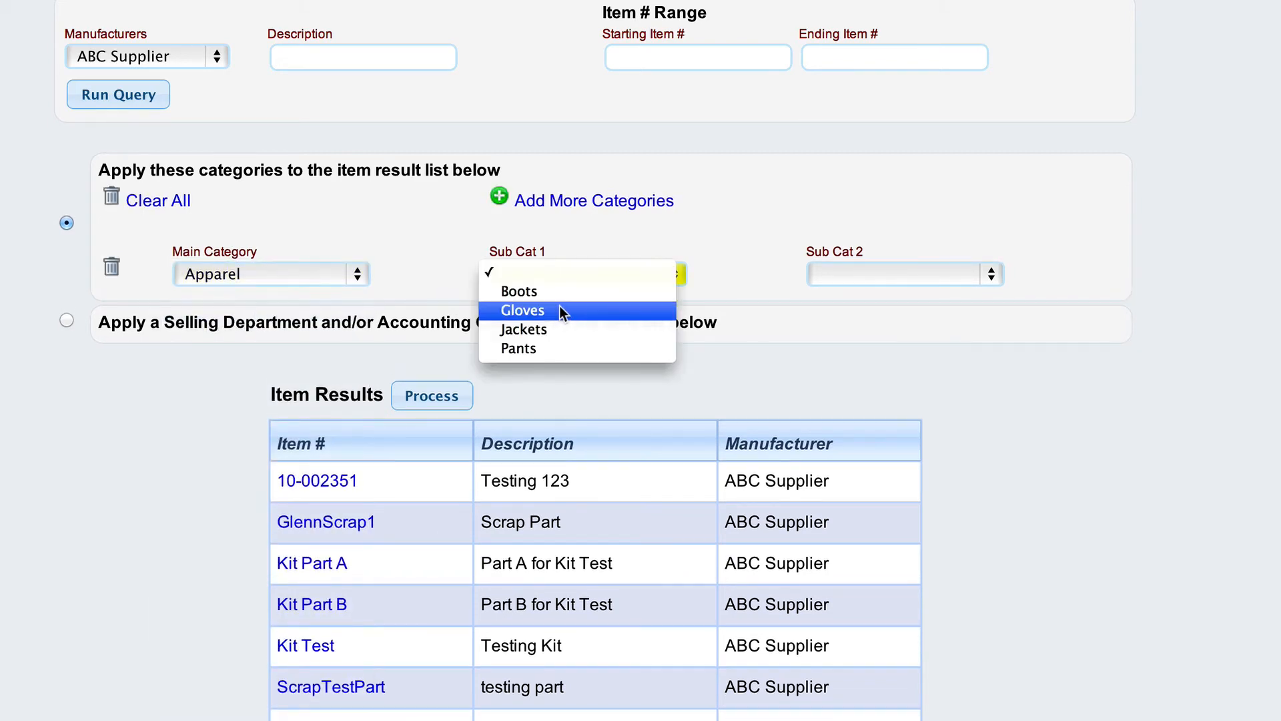
click(547, 327)
click(863, 270)
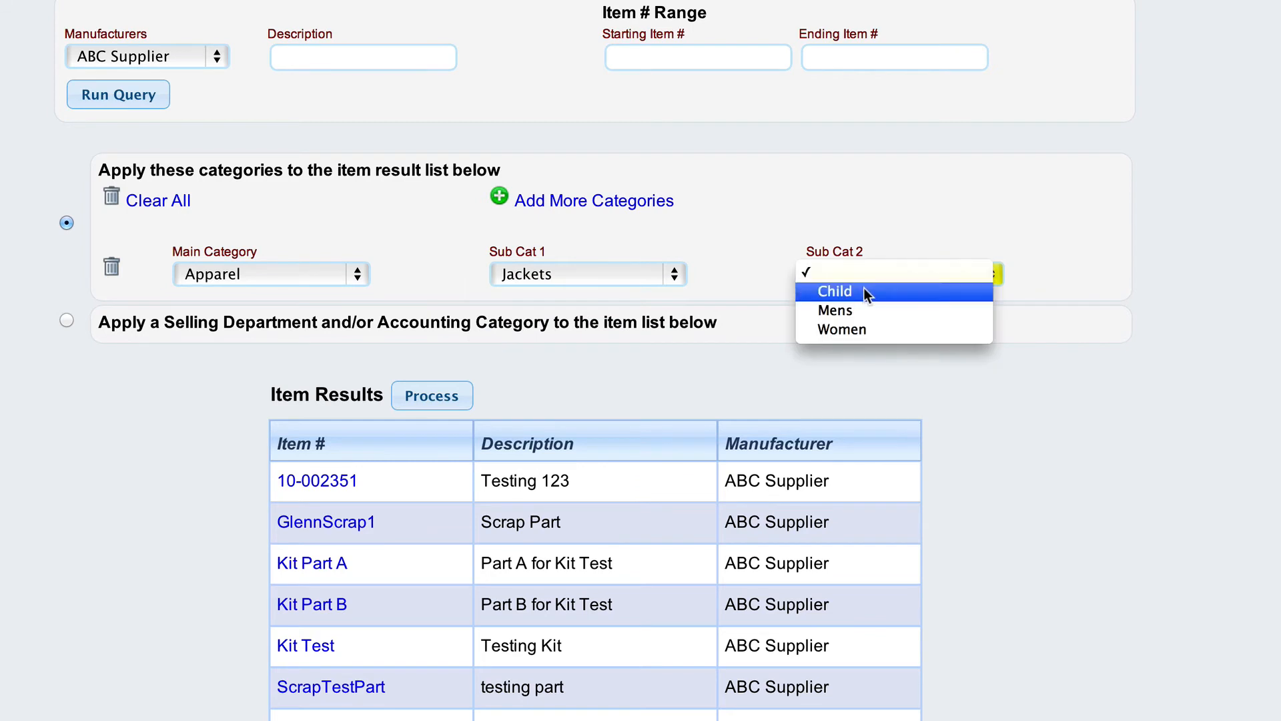
click(846, 329)
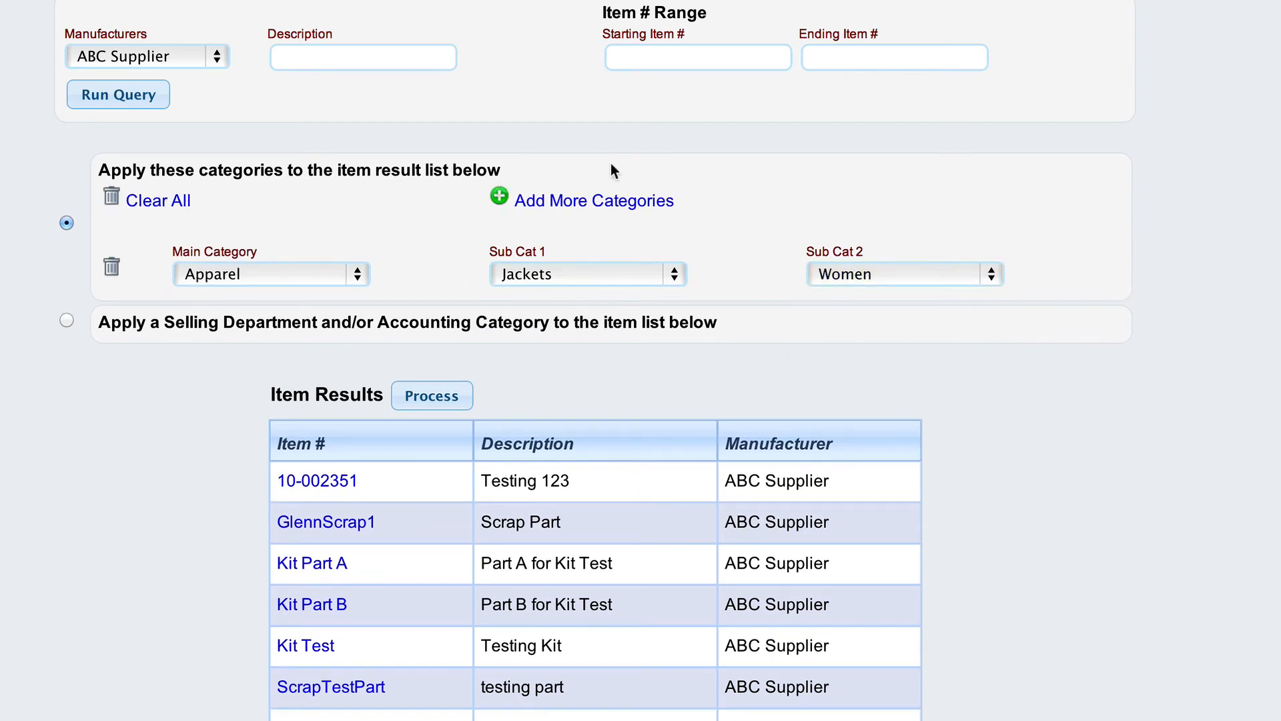
- Add another category row set to Apparel, Jackets, Mens and process both rows for the listed items
click(573, 204)
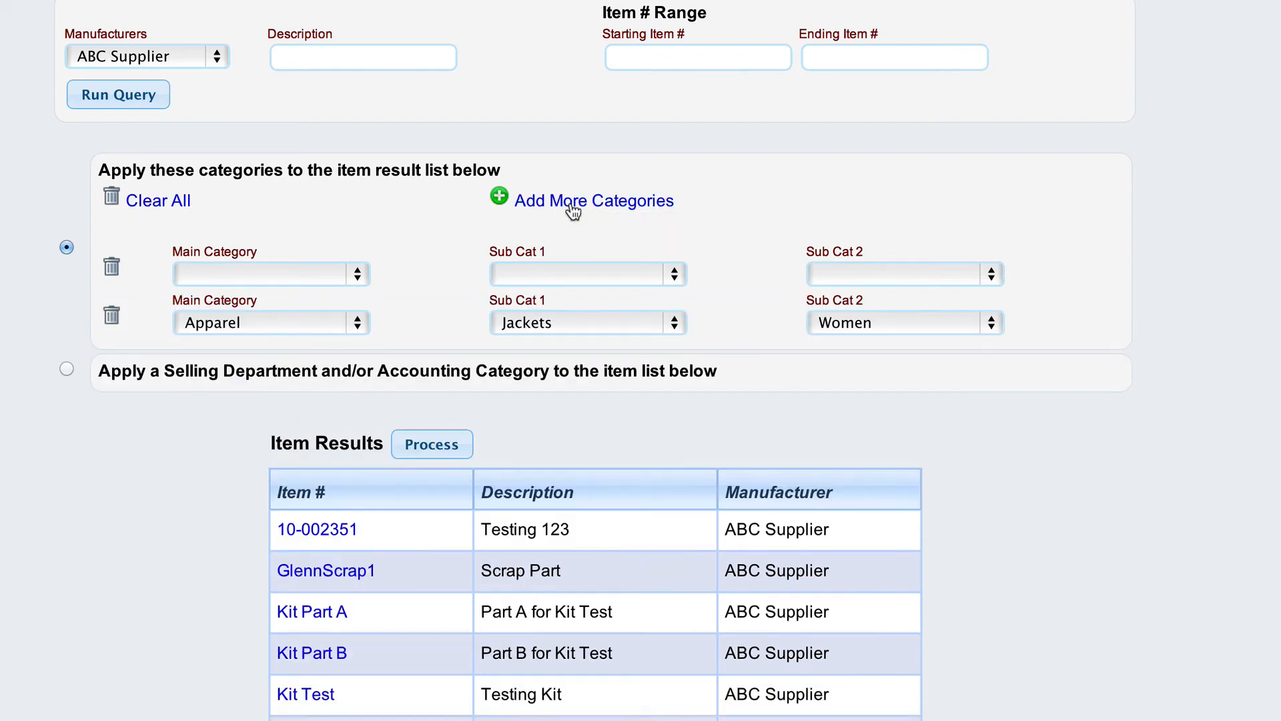
click(292, 272)
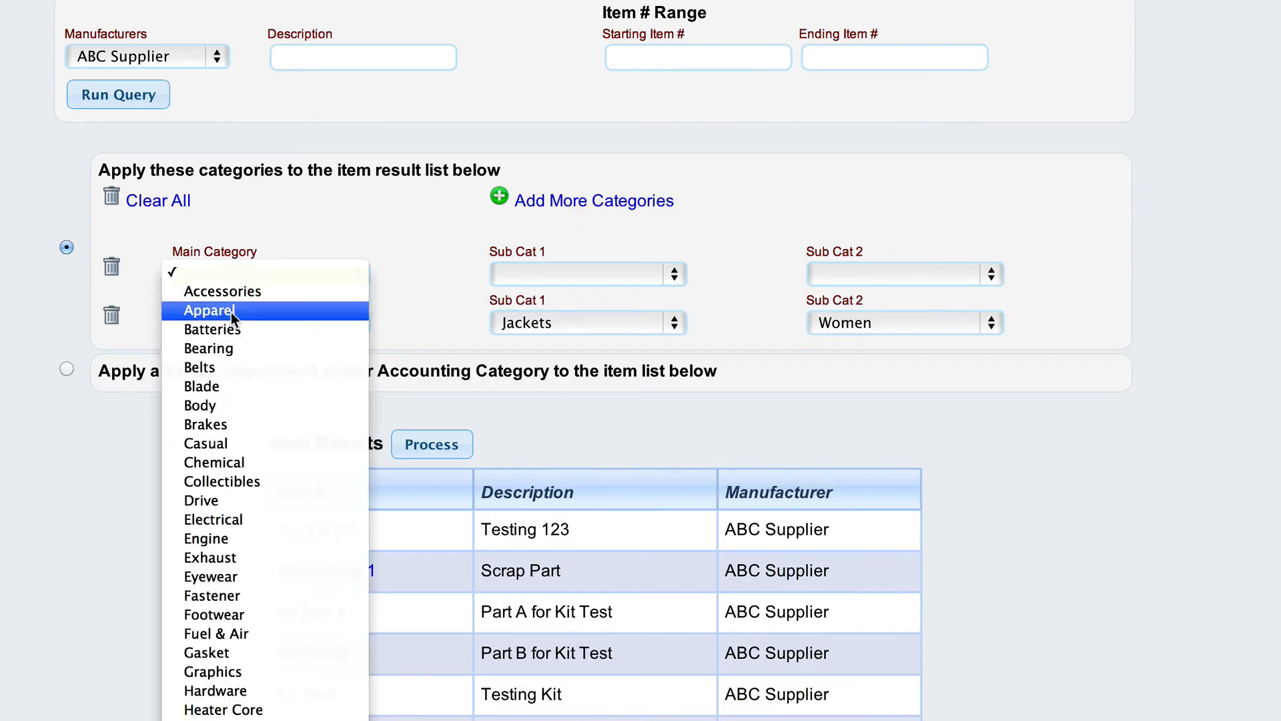
click(231, 312)
click(574, 272)
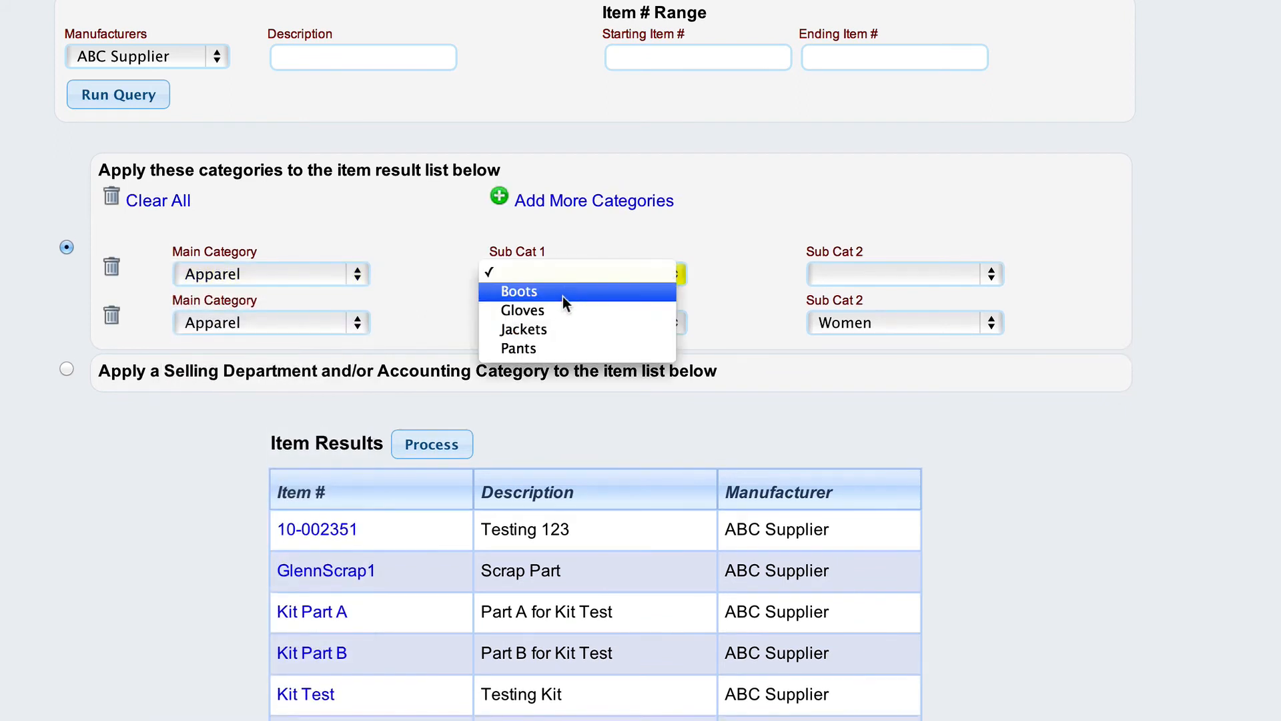
click(550, 332)
click(879, 271)
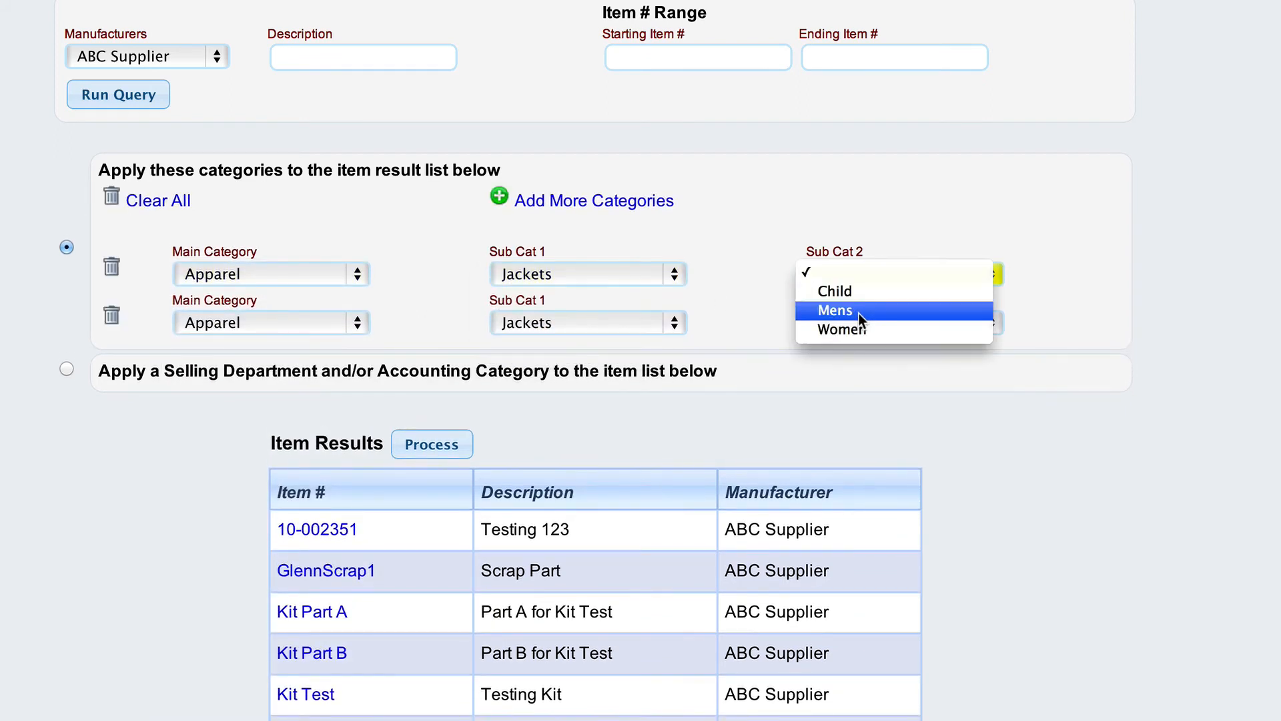
click(859, 314)
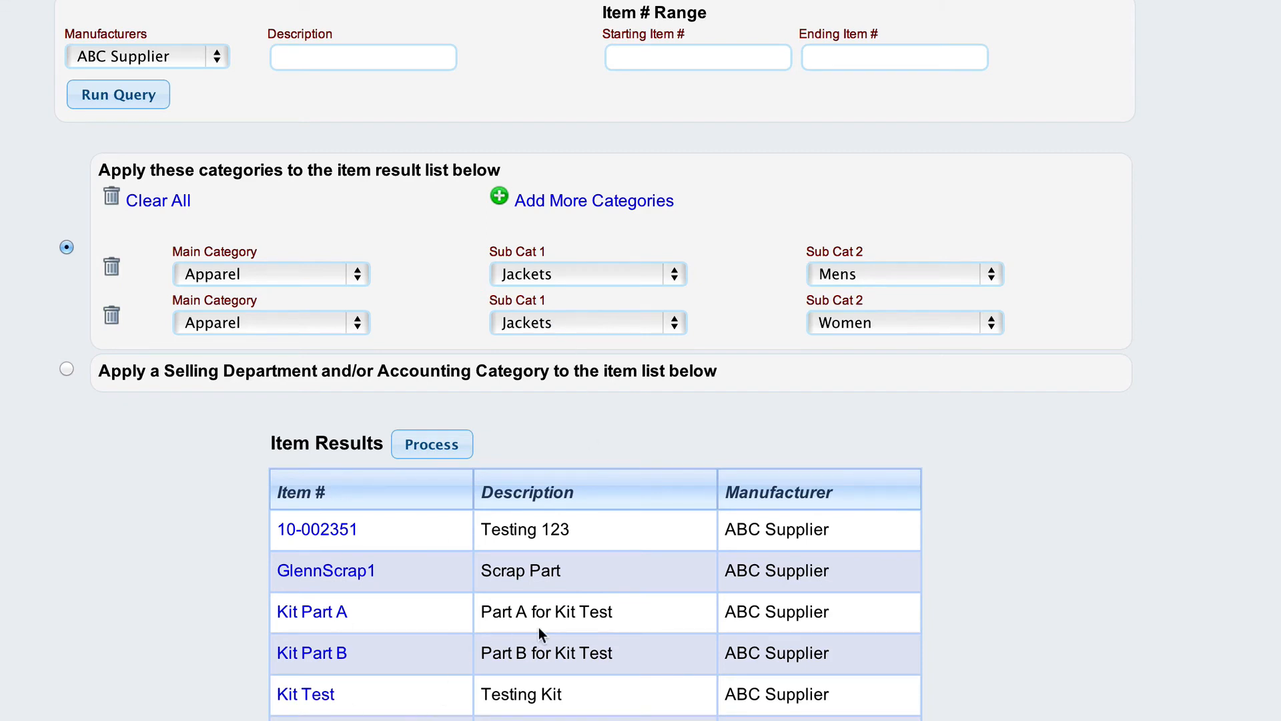
click(428, 457)
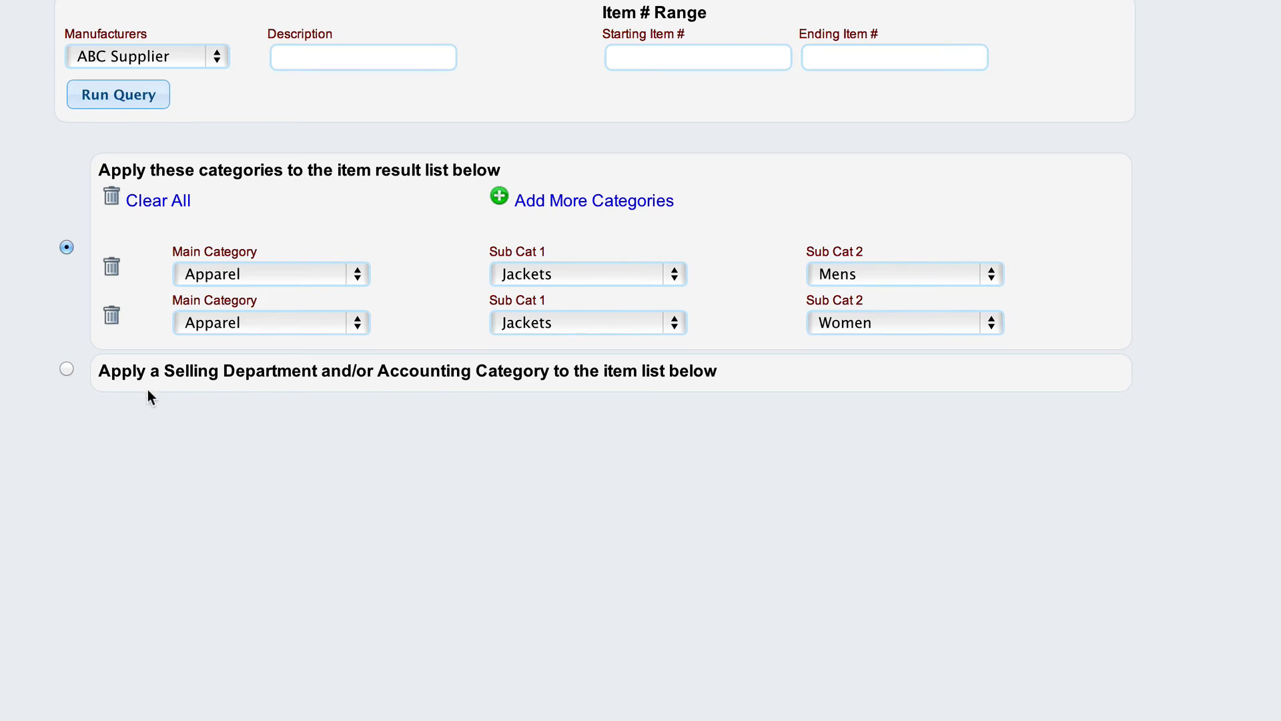
- Switch to applying a selling department or accounting category and review the selling department choices
click(67, 369)
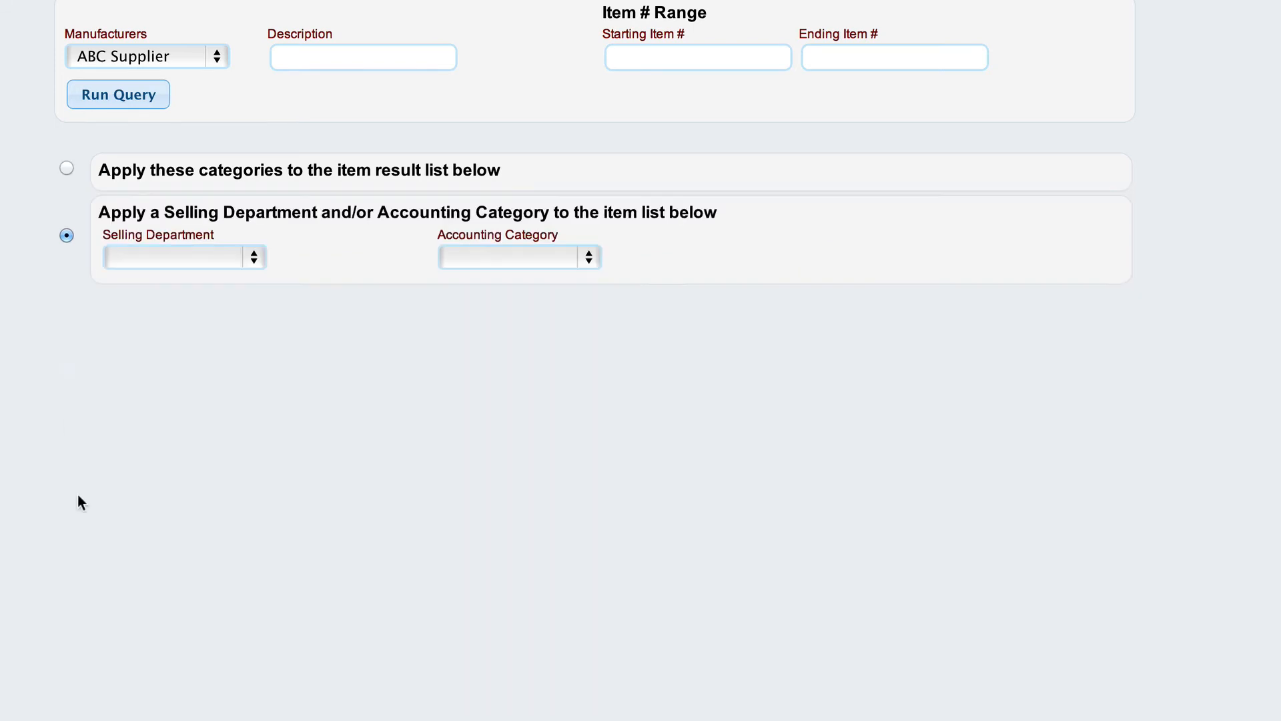
click(146, 258)
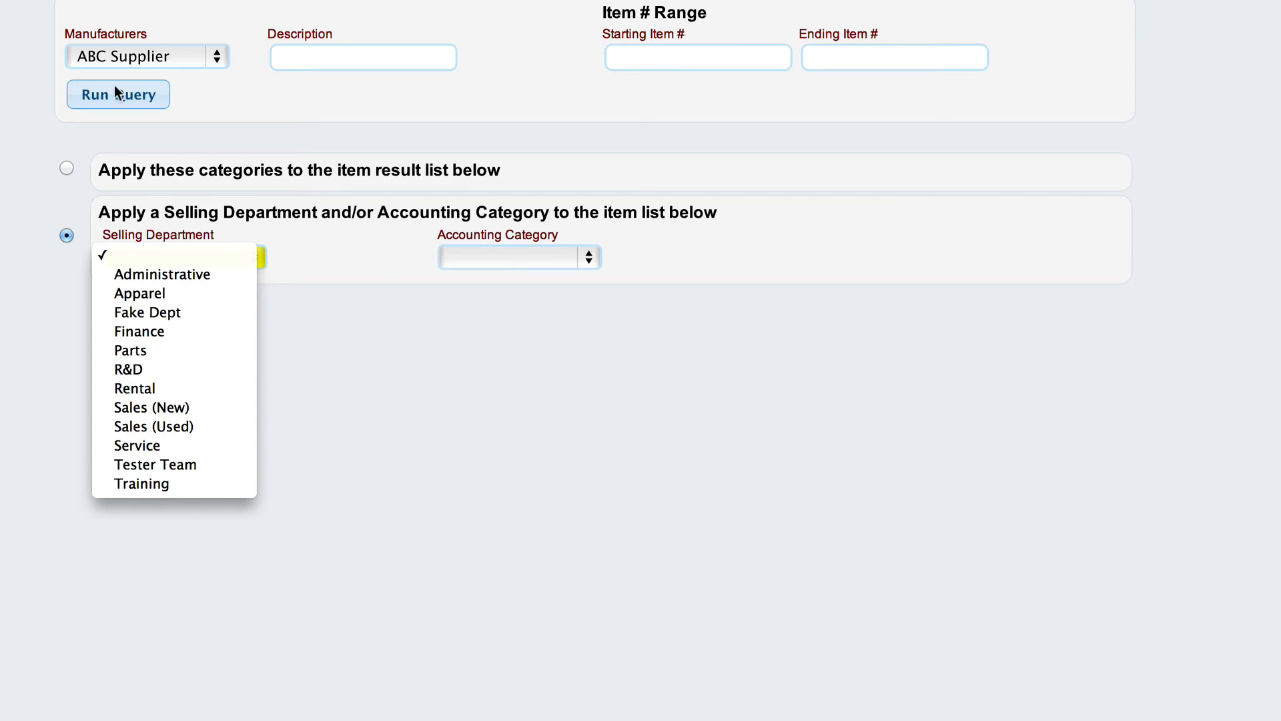
click(225, 104)
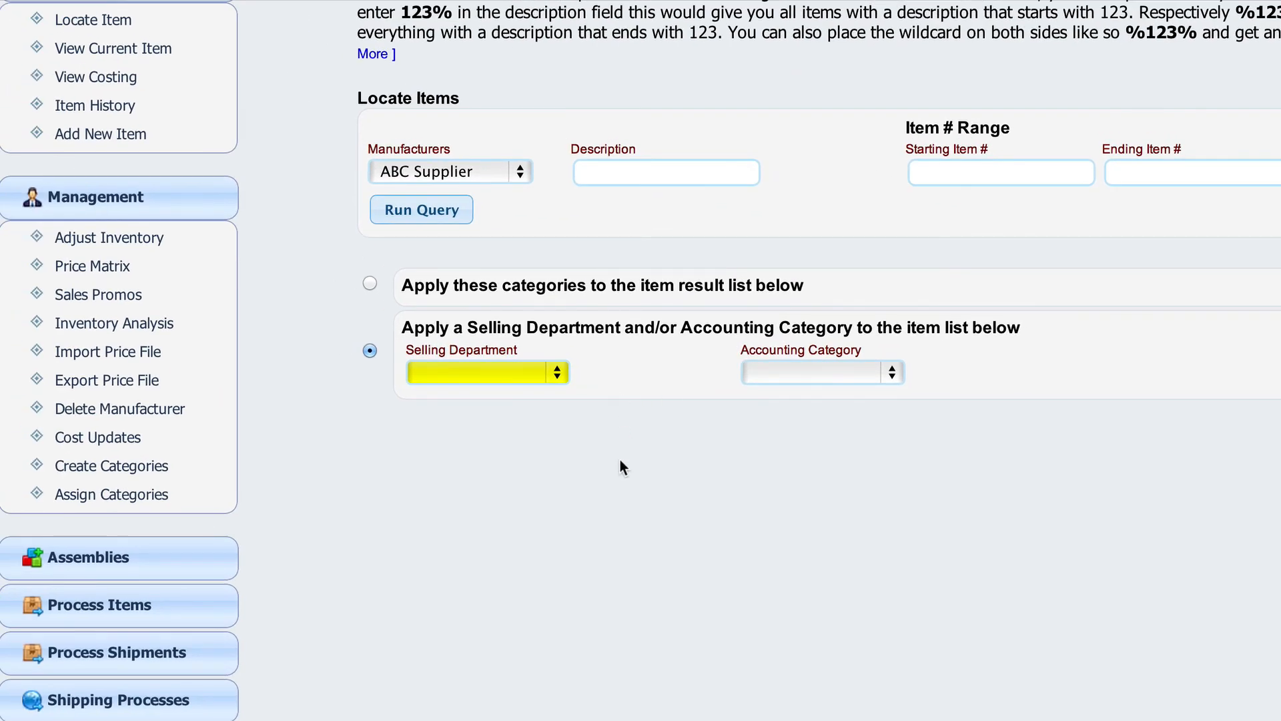
- Open the item lookup and clear the first sub category to search all items in the Apparel main category
scroll(620, 465, up, 3)
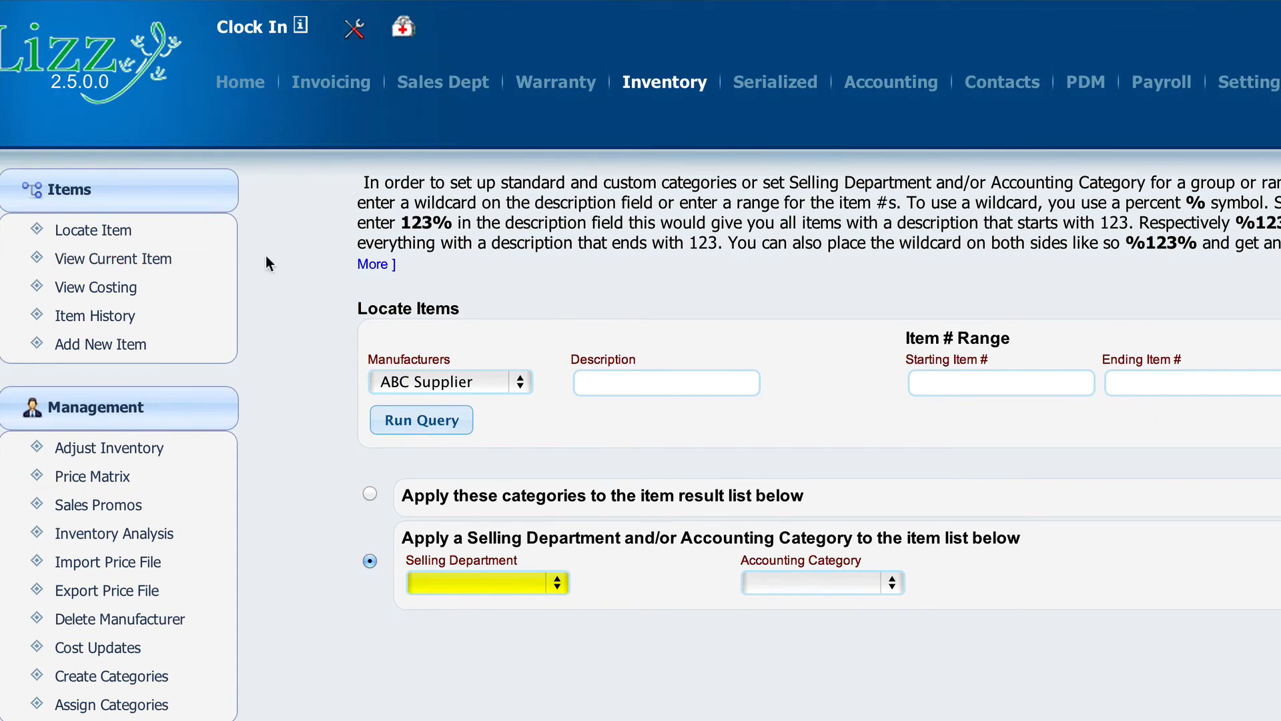
click(102, 233)
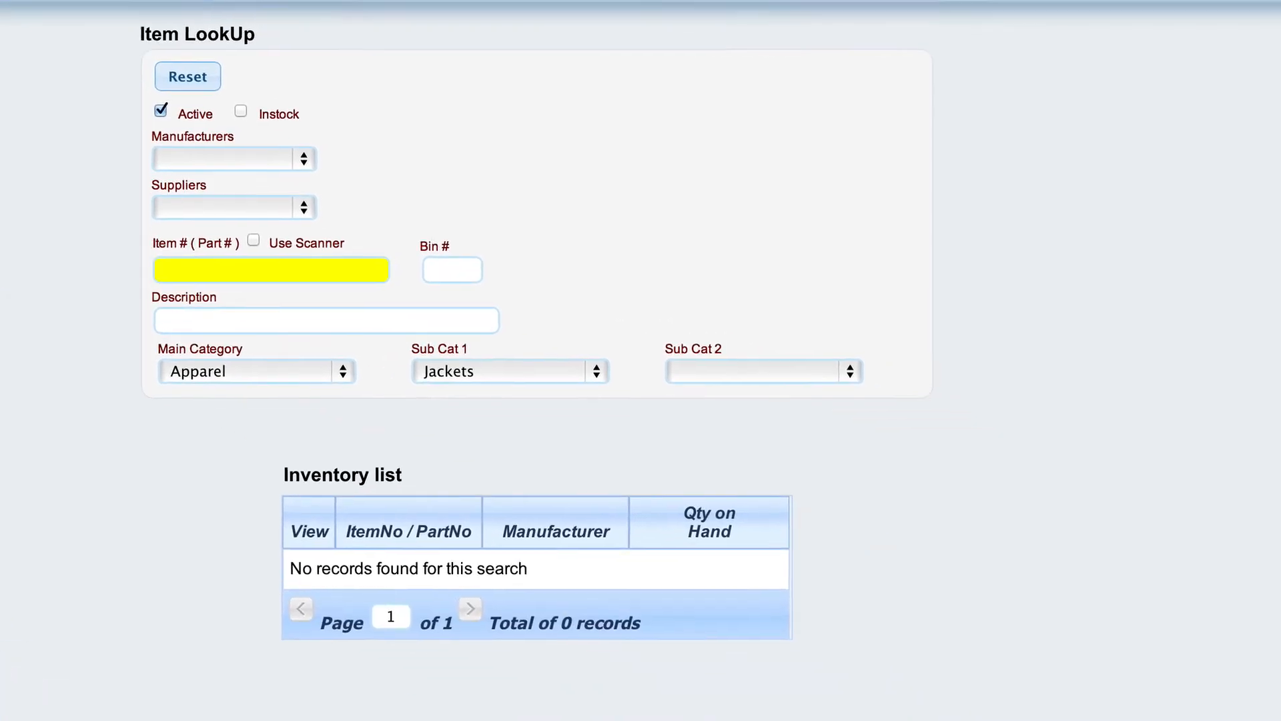
click(200, 368)
click(502, 363)
click(501, 363)
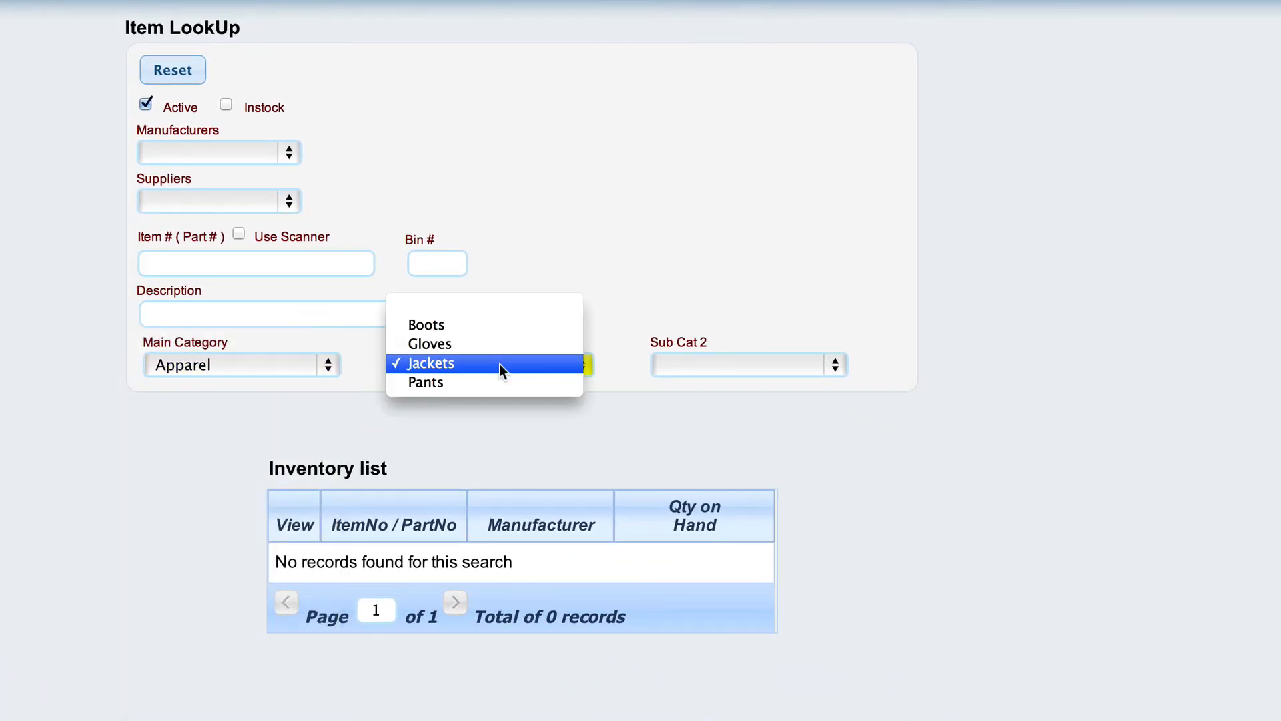
click(484, 307)
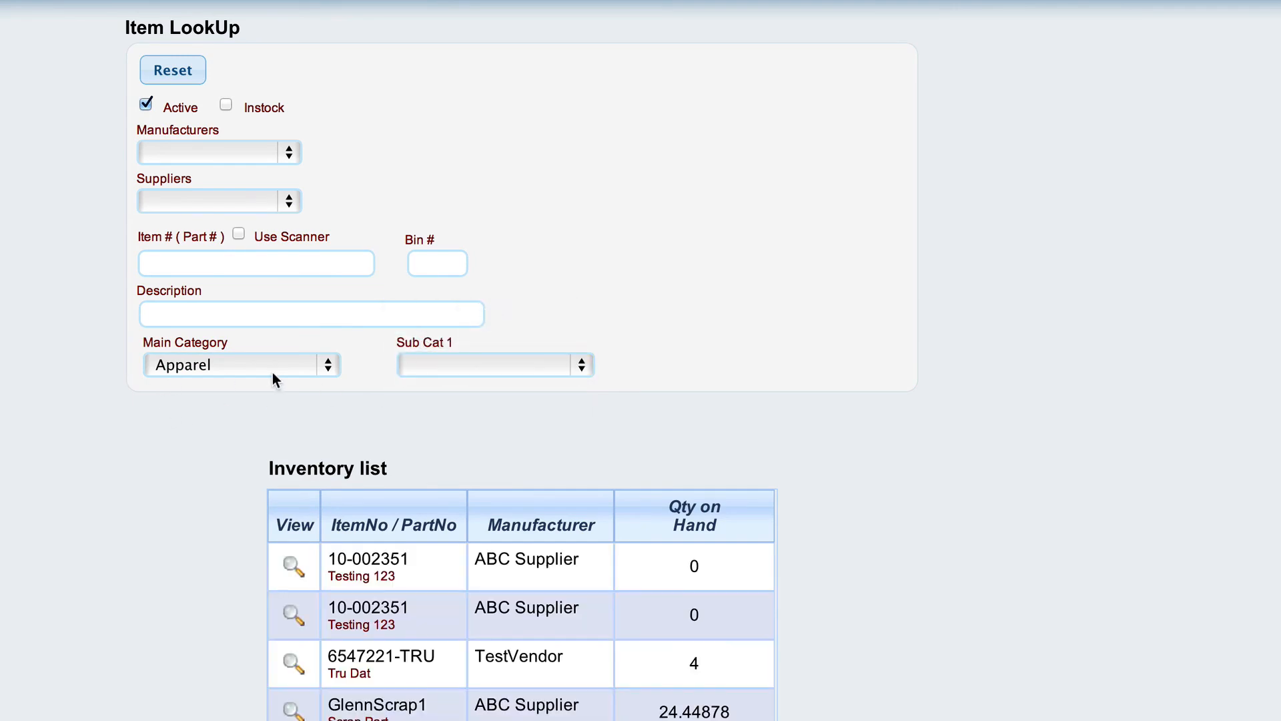
scroll(887, 581, down, 3)
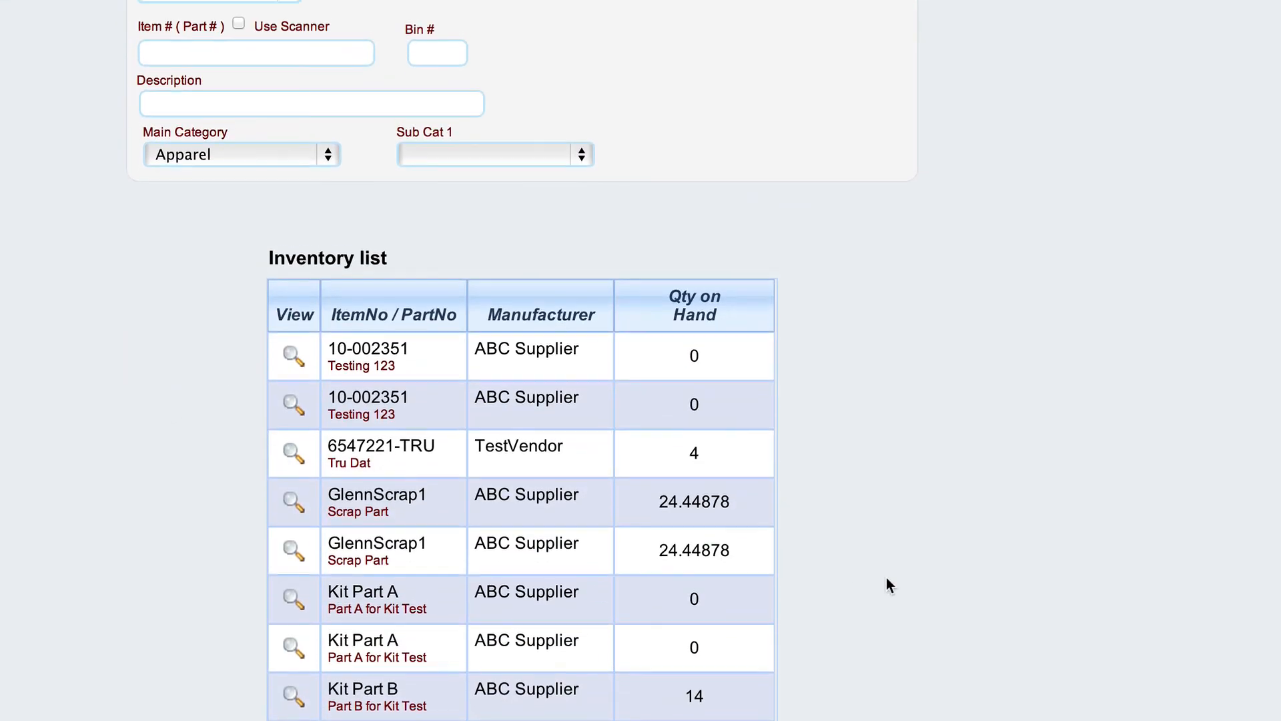
- Narrow the Apparel item lookup to the Jackets sub category and the Women second sub category
click(450, 152)
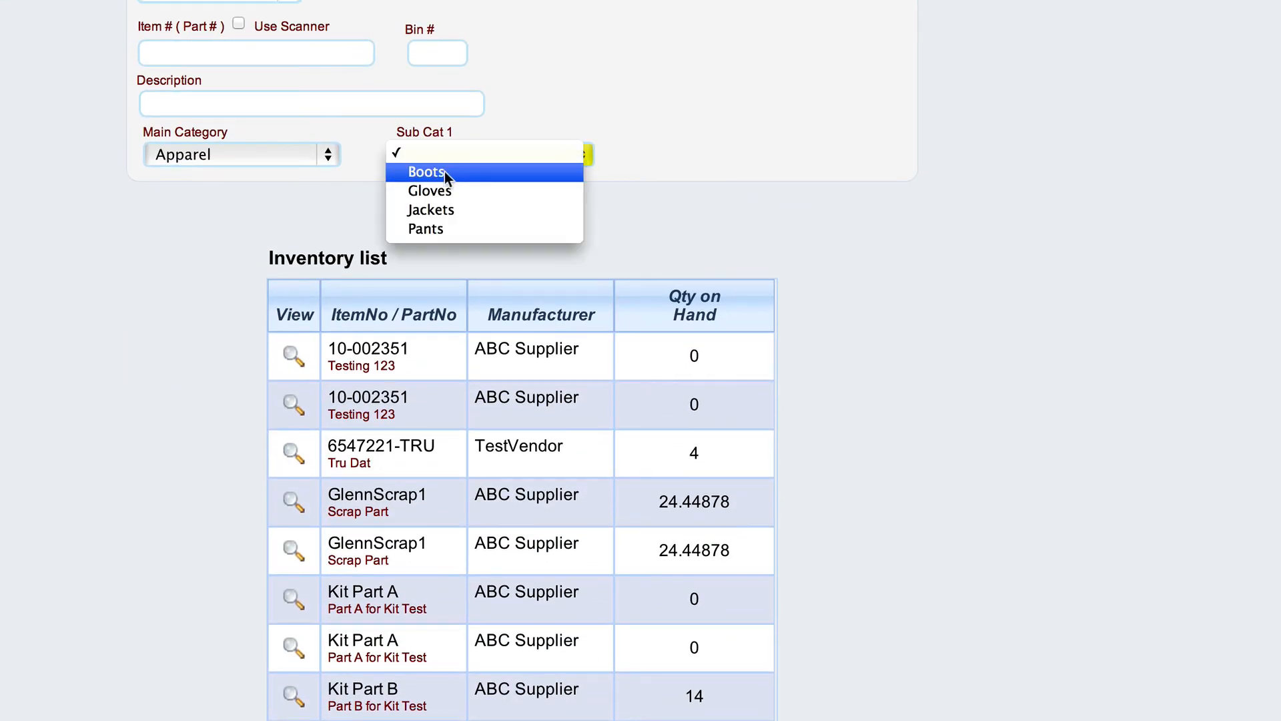
click(447, 210)
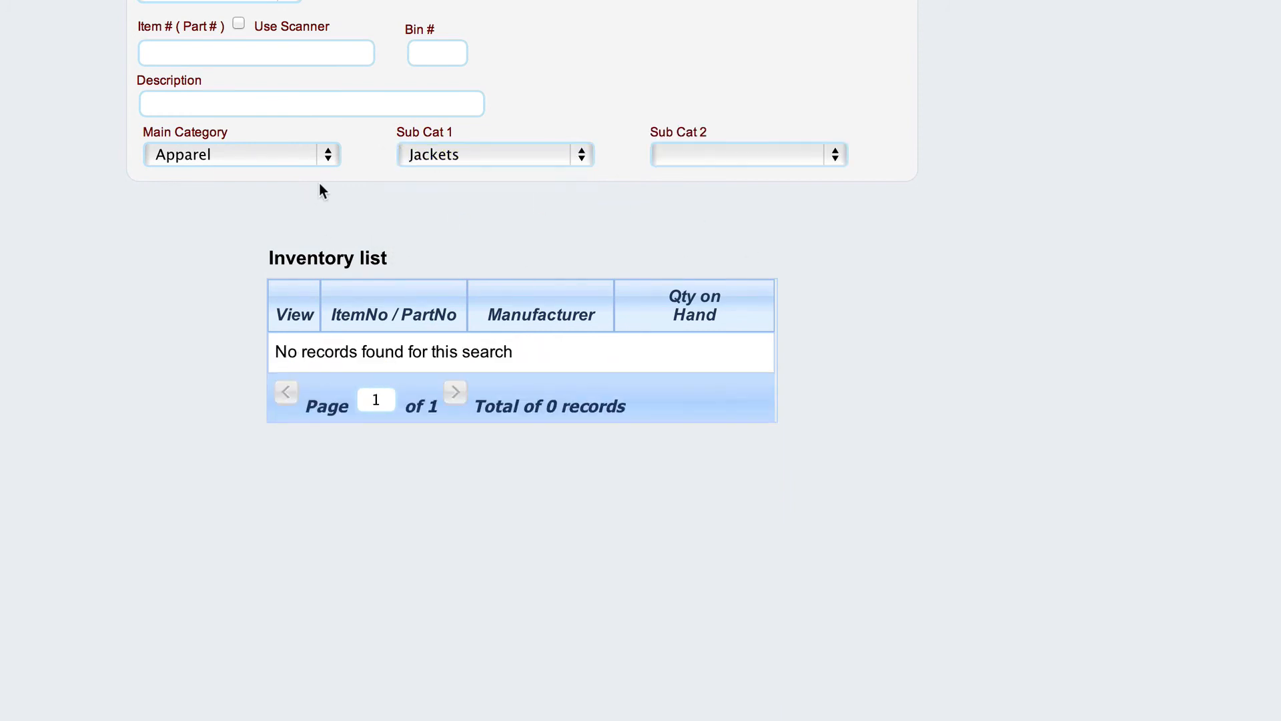
click(752, 151)
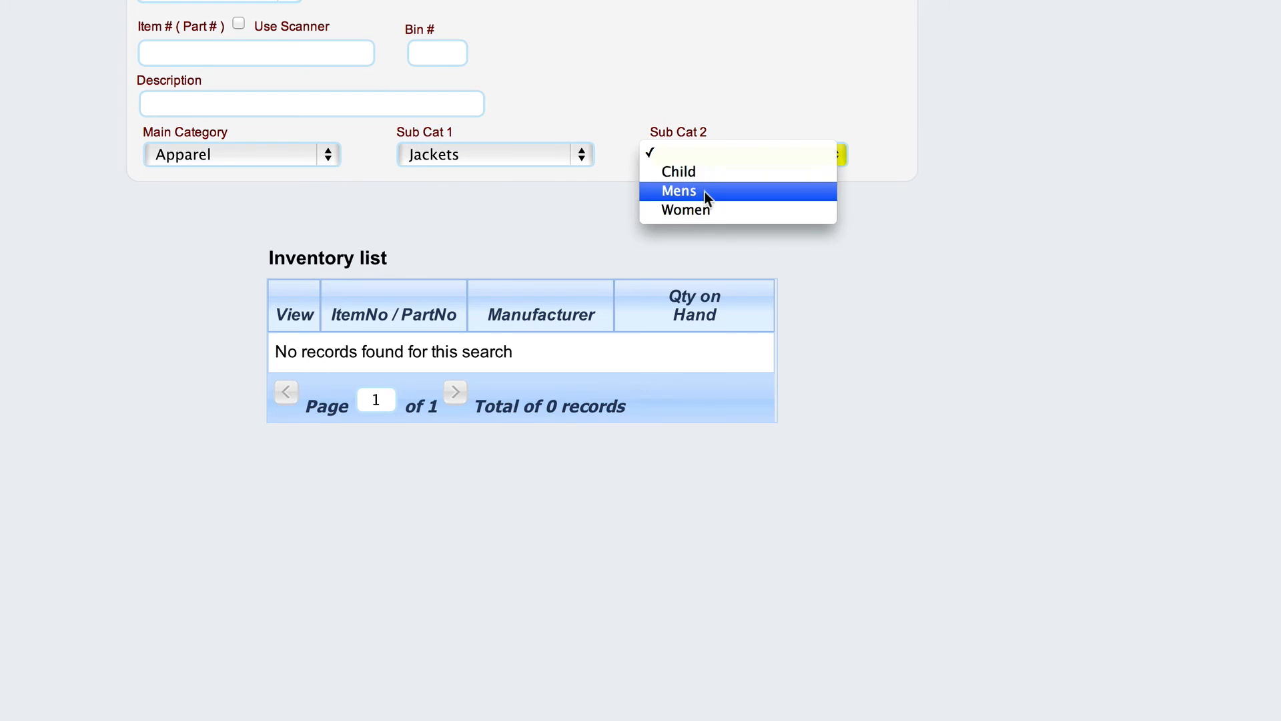
click(699, 211)
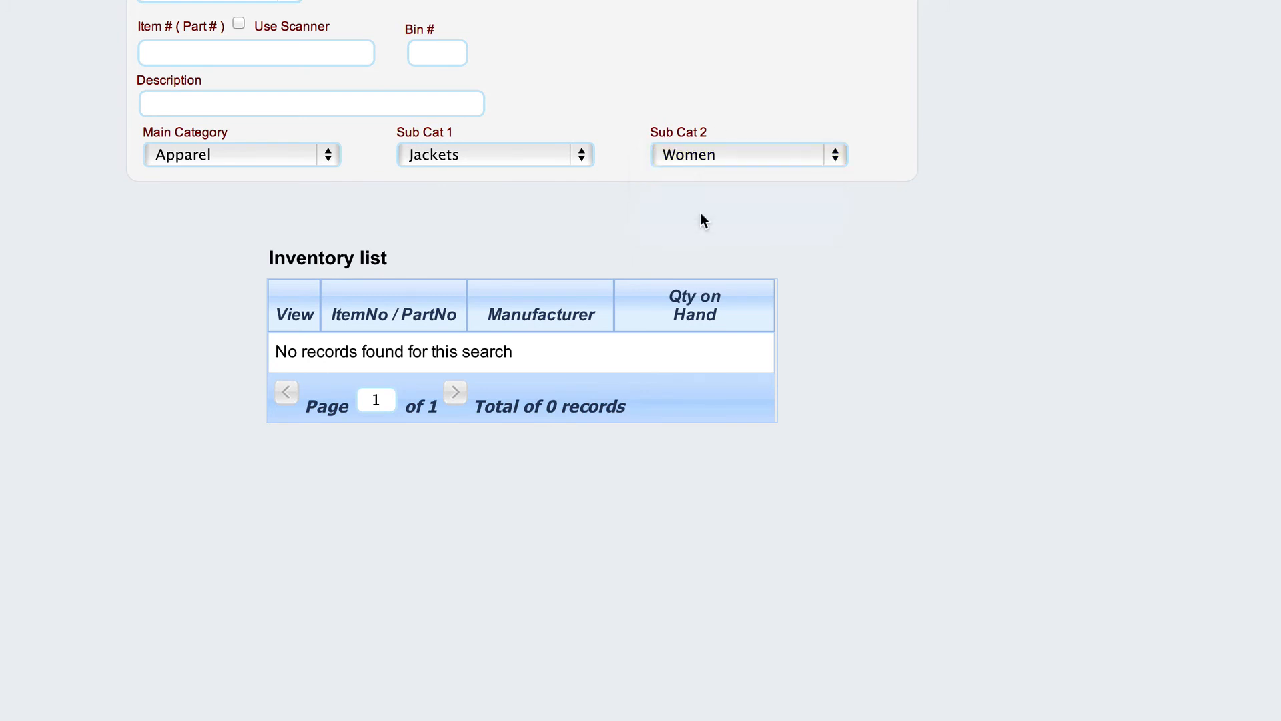
- Look up Apparel Jackets items under Mens and Child in turn, finishing with the second sub category set to Mens
click(693, 151)
click(698, 136)
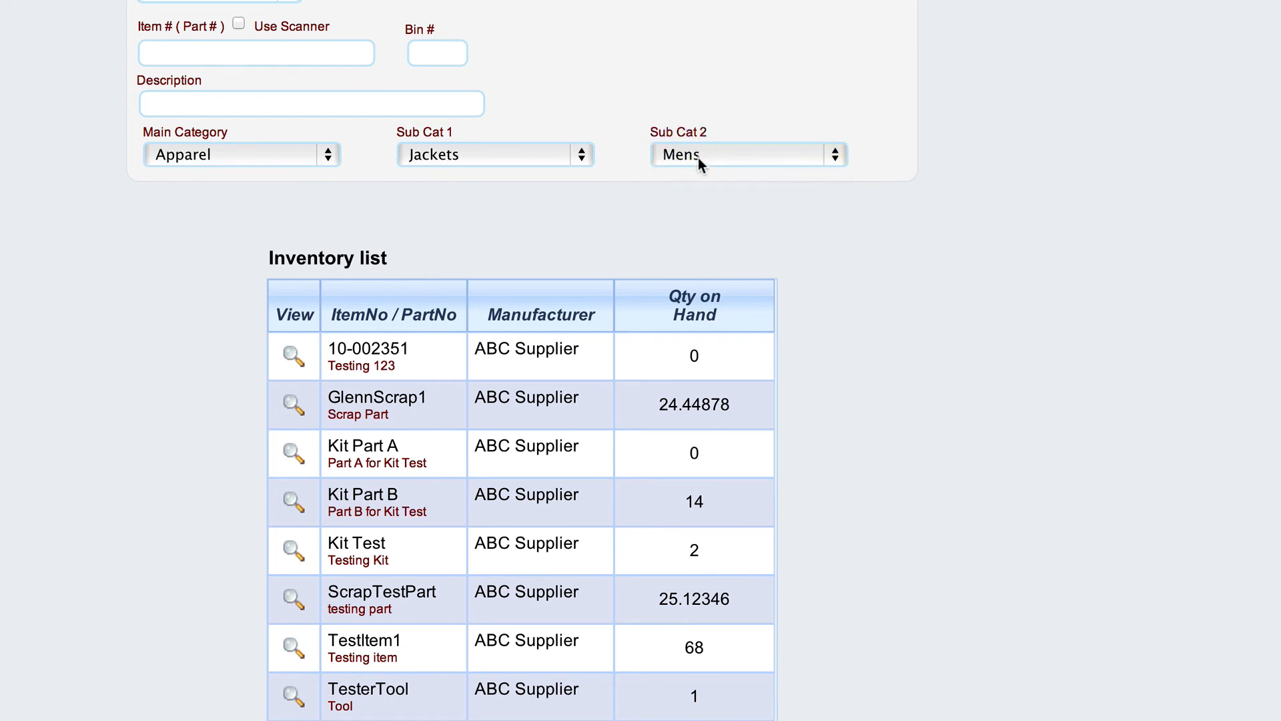
click(698, 158)
click(707, 136)
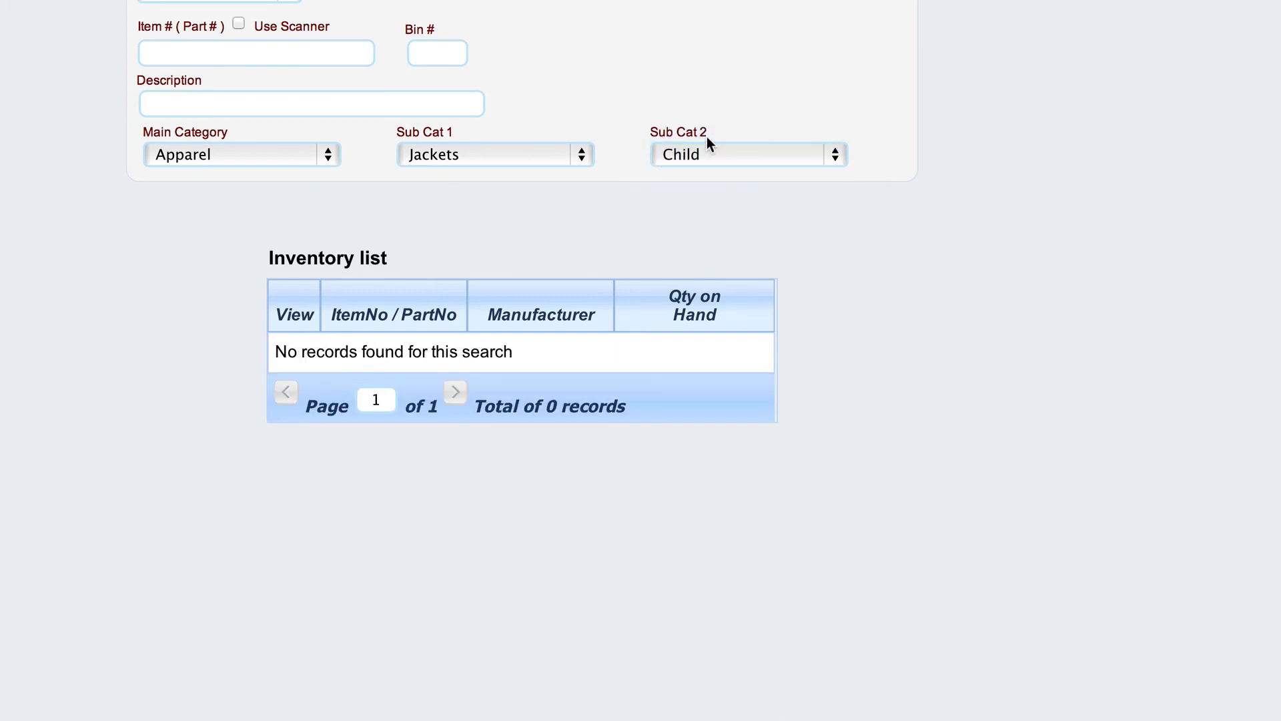
click(735, 154)
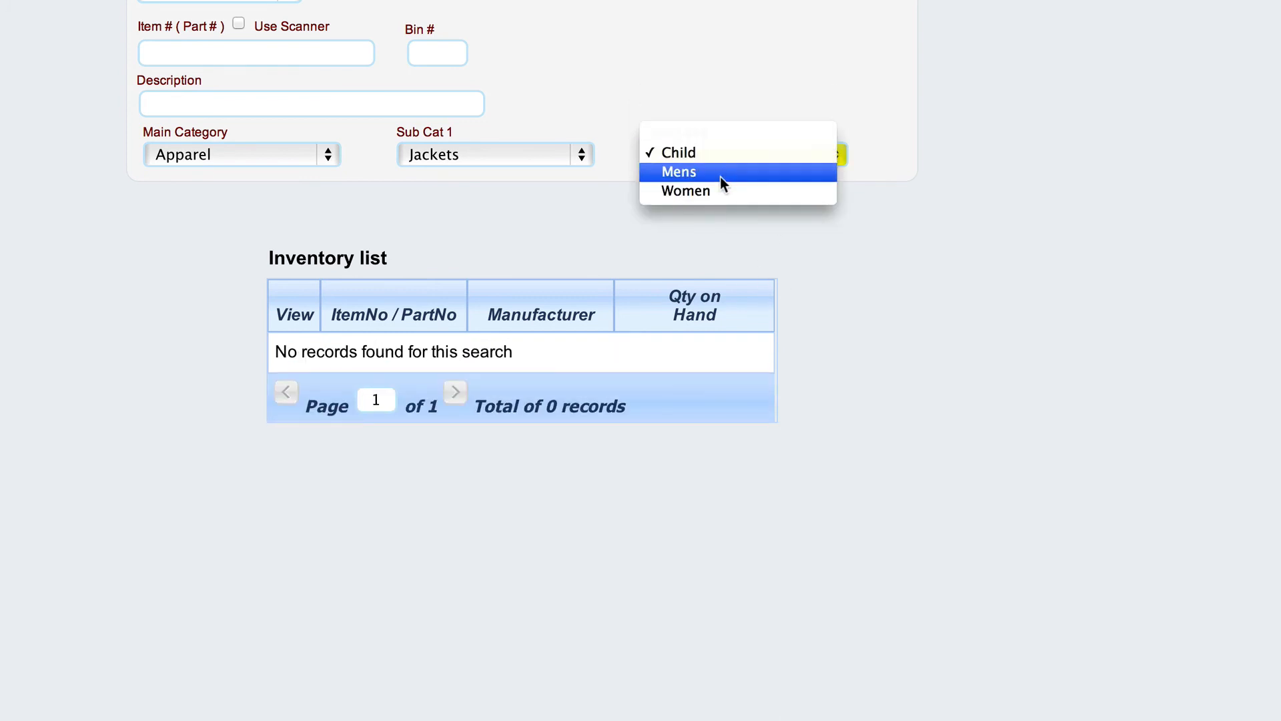
click(721, 172)
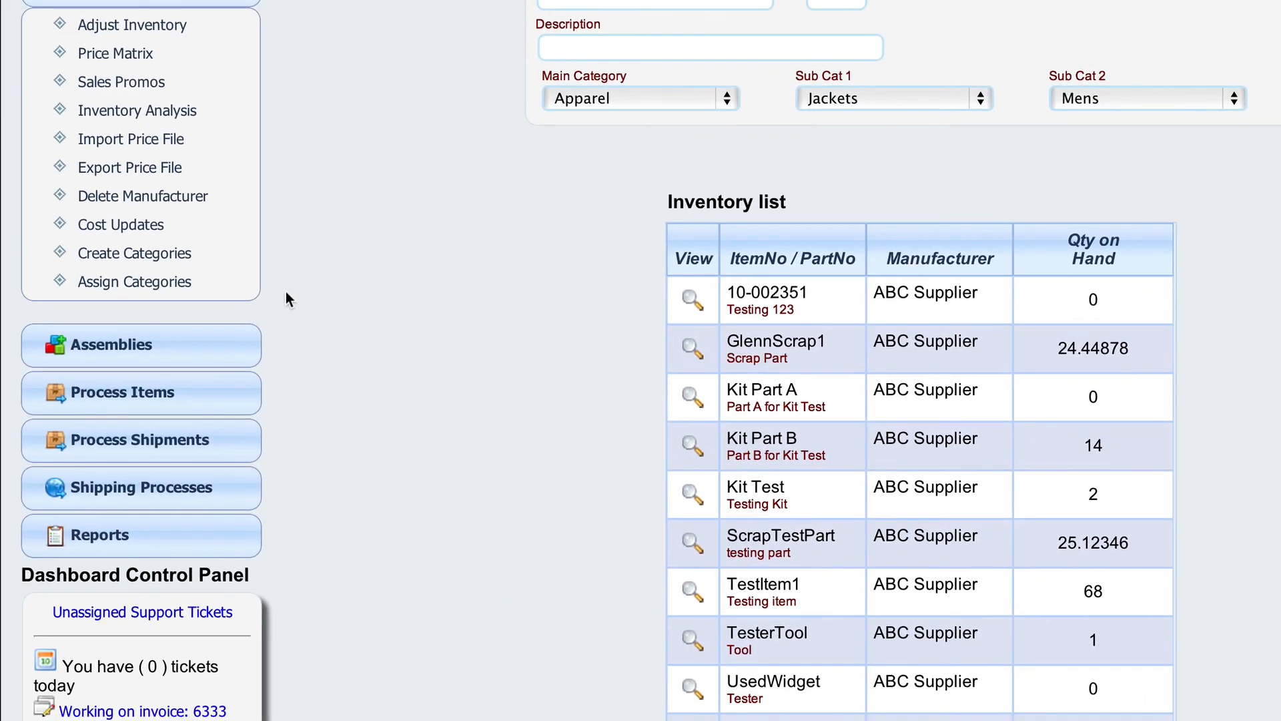
- Open the Inventory List report from the inventory reports
click(149, 535)
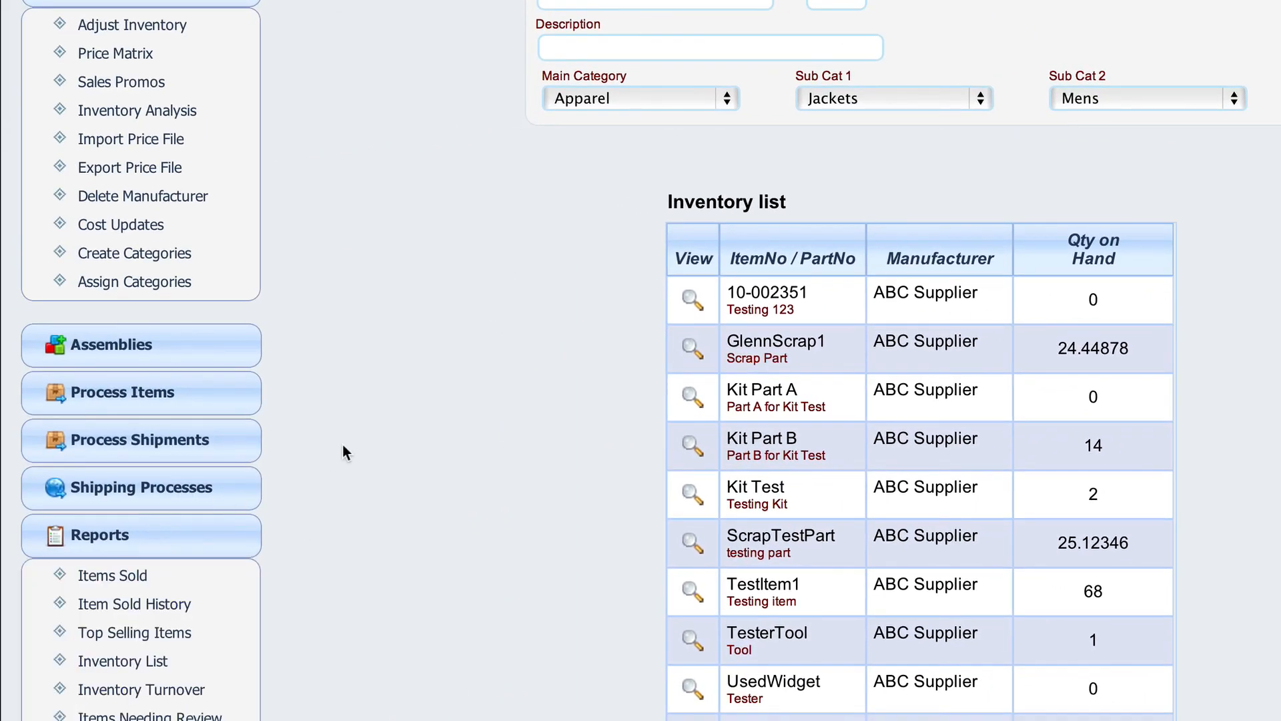
scroll(343, 444, down, 8)
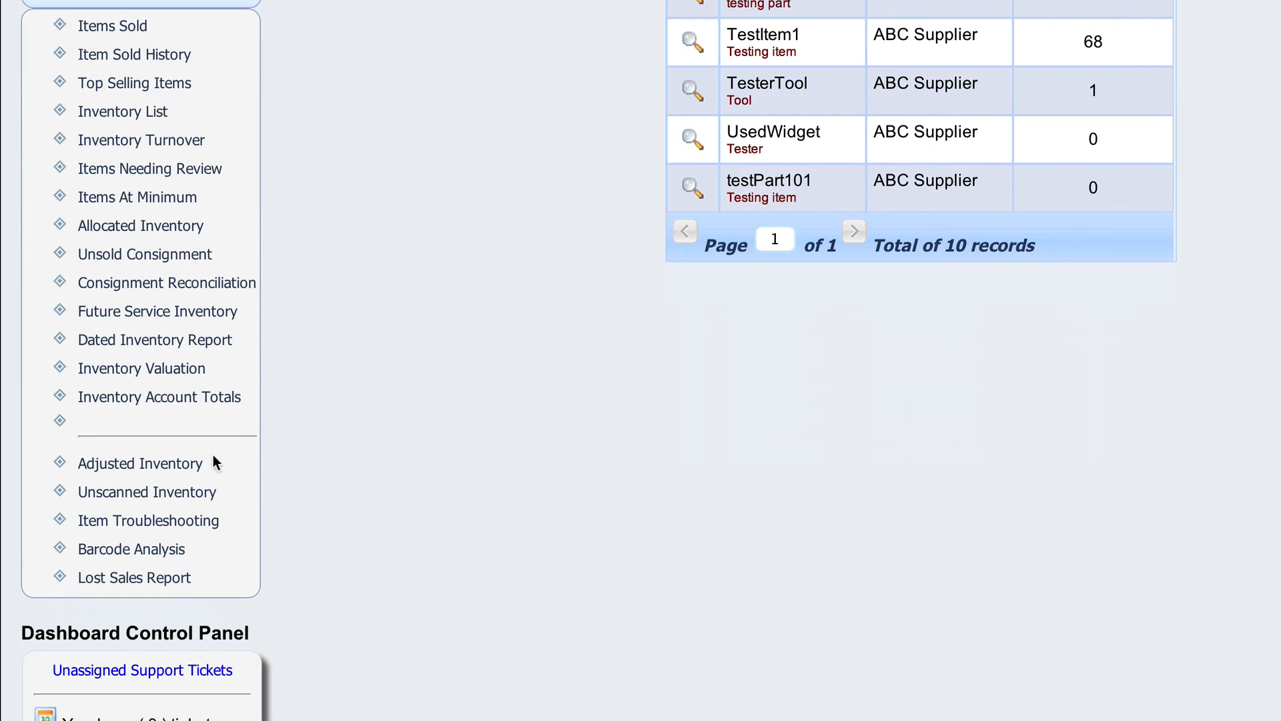
click(119, 112)
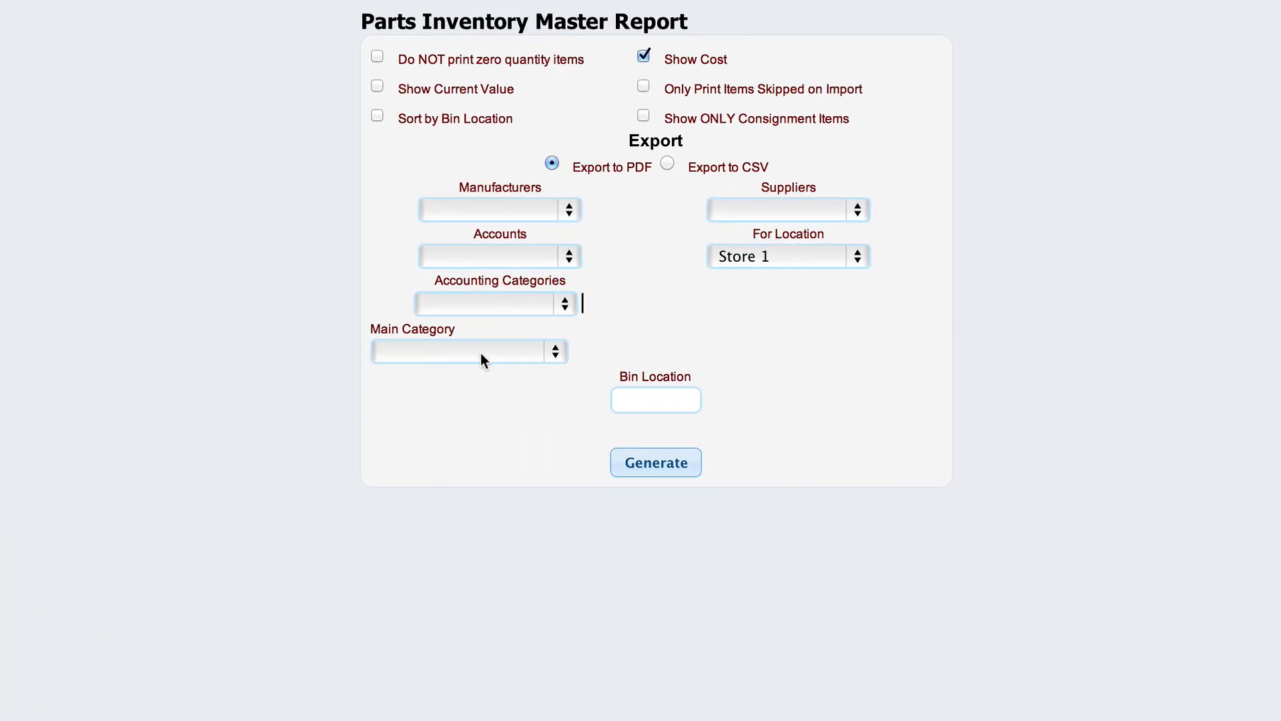
- Filter the Parts Inventory Master Report by Apparel, Jackets, Mens and review the accounting category choices
click(481, 352)
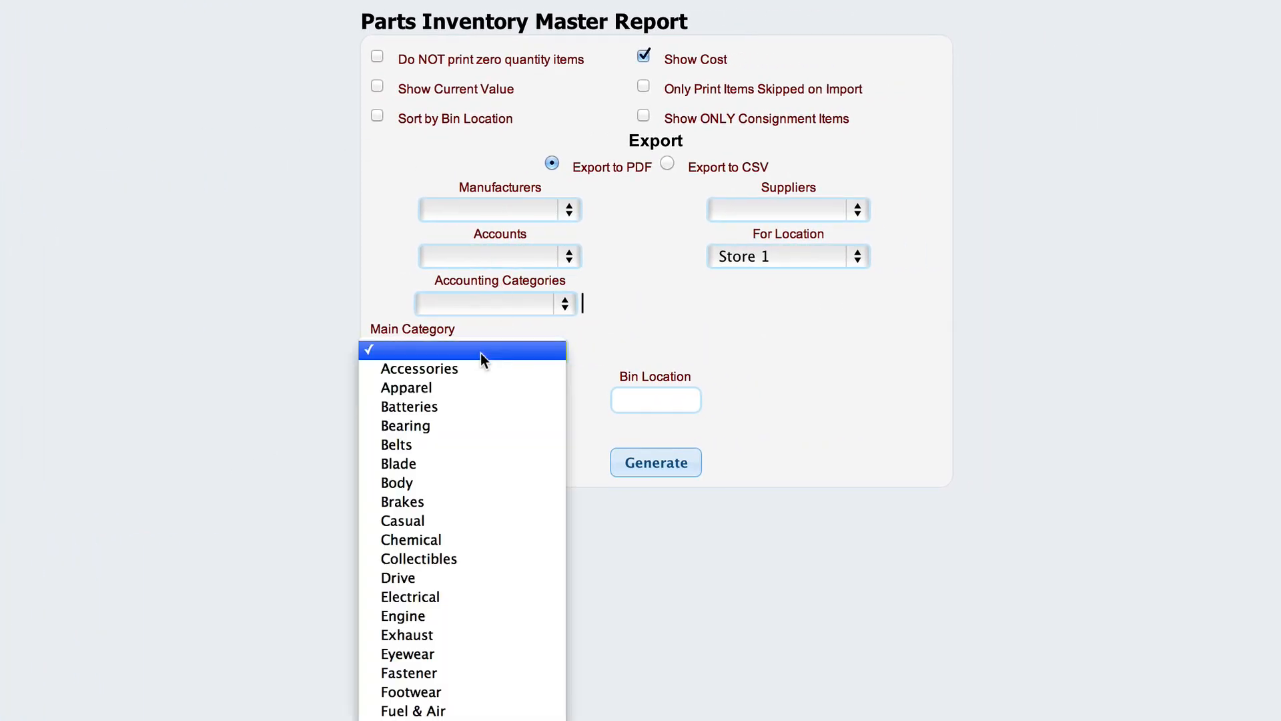
click(459, 387)
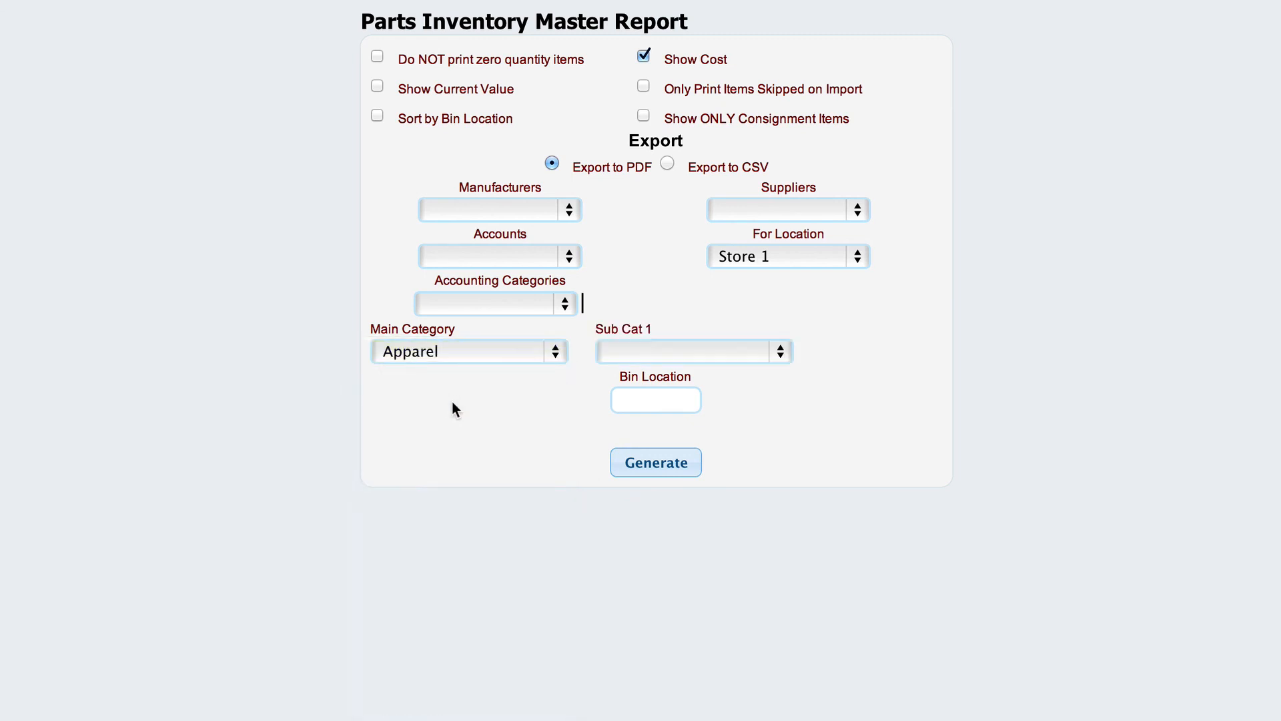
click(639, 354)
click(640, 408)
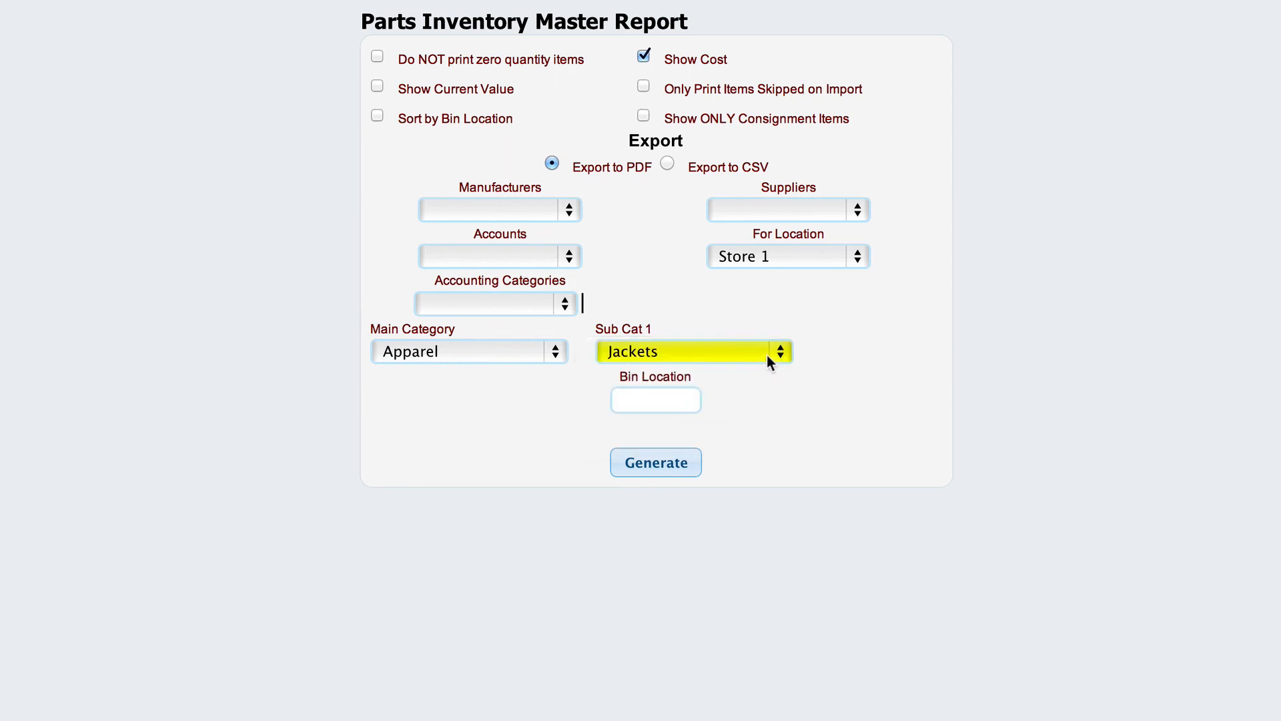
click(838, 352)
click(823, 394)
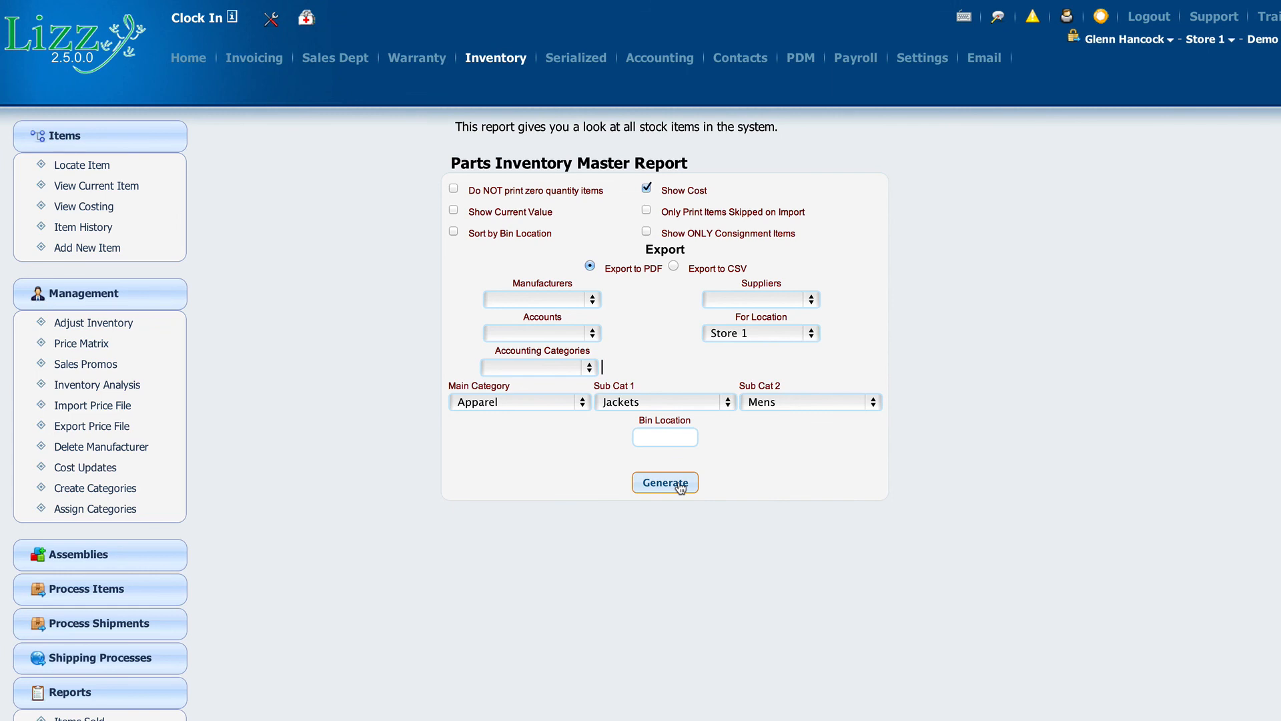
click(530, 367)
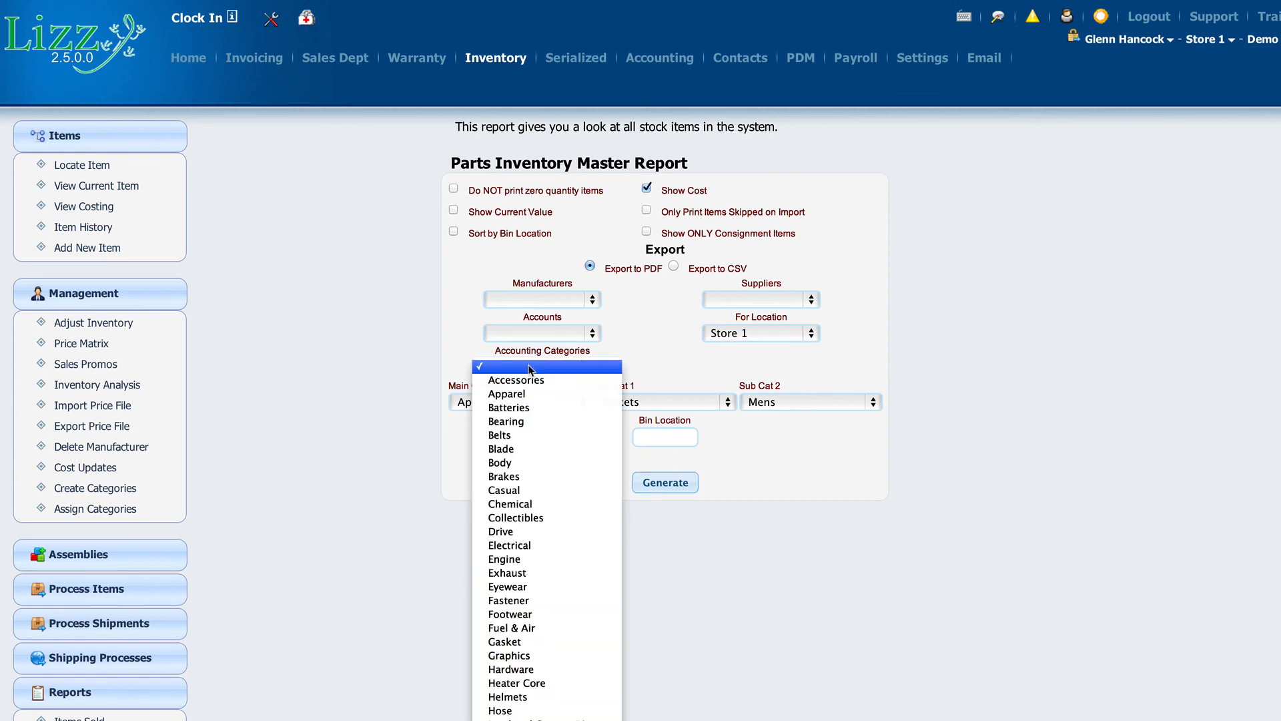
click(386, 338)
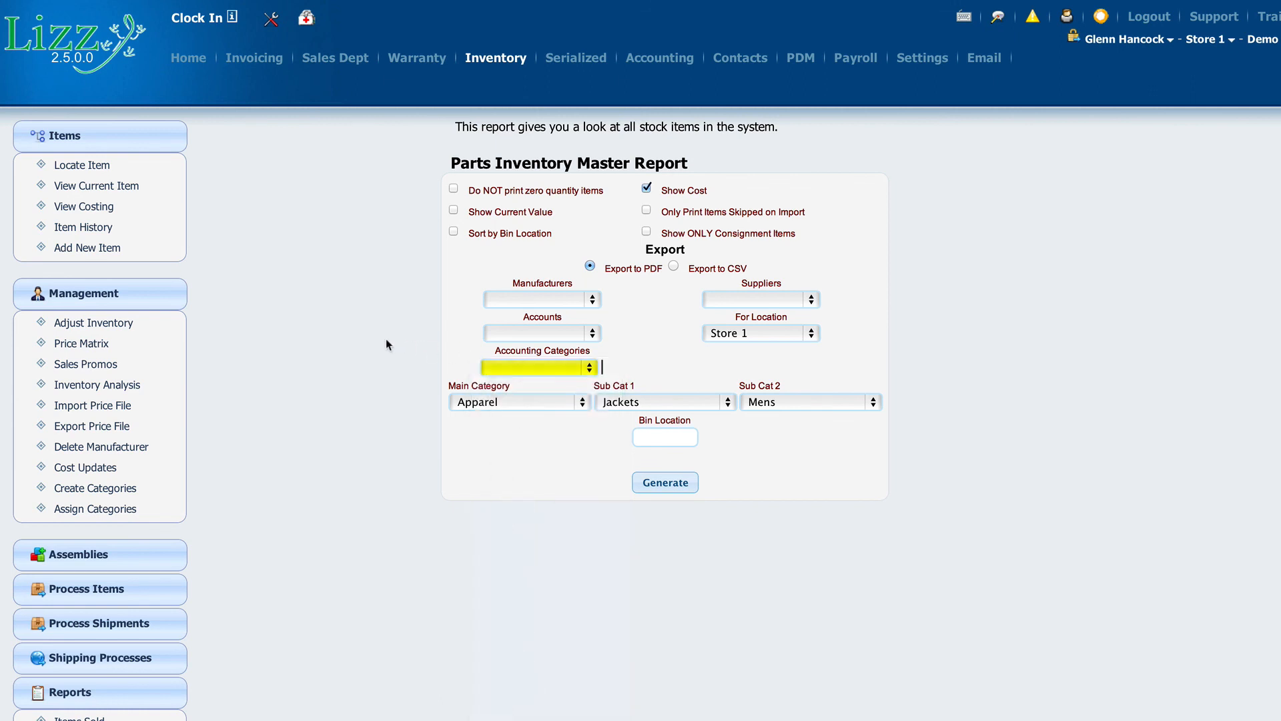